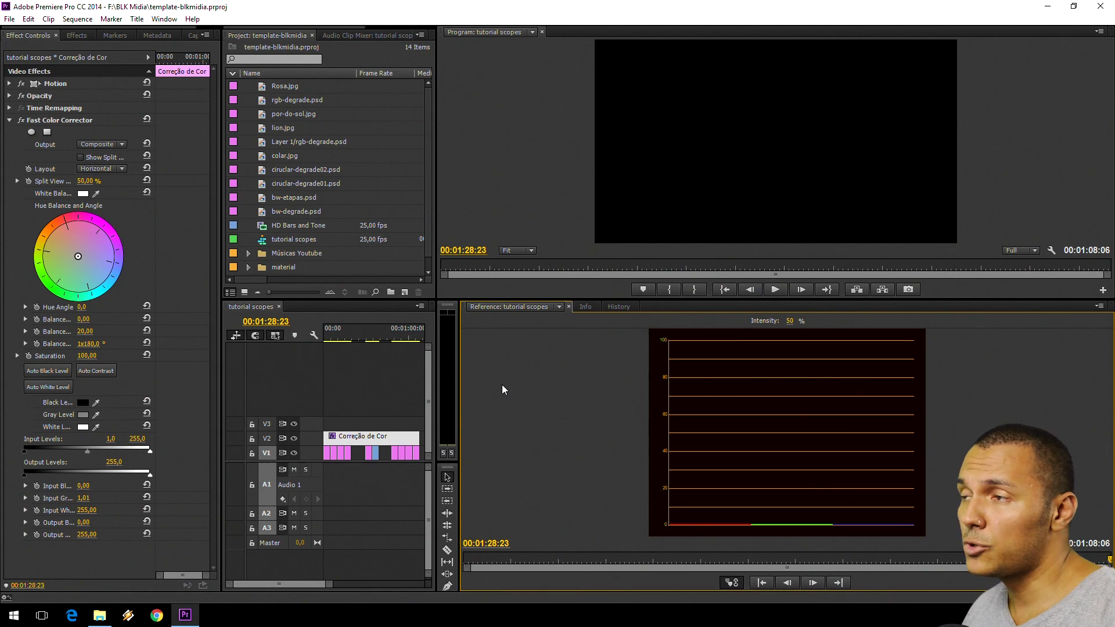
- Switch Premiere Pro to the Color Correction workspace from the workspace list
left_click(164, 19)
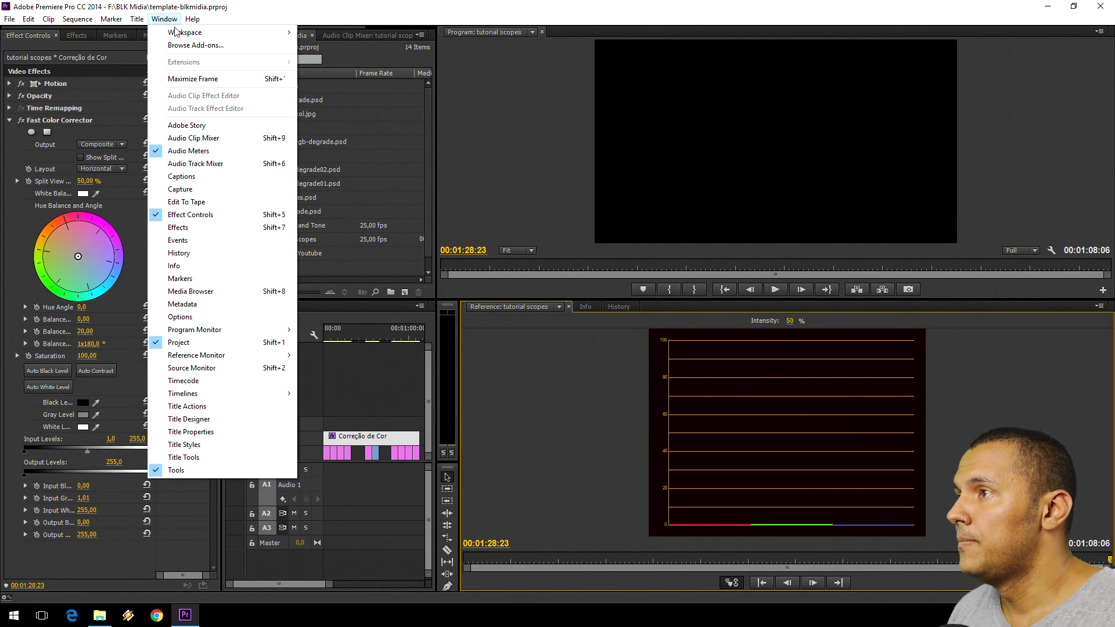
mouse_move(244, 33)
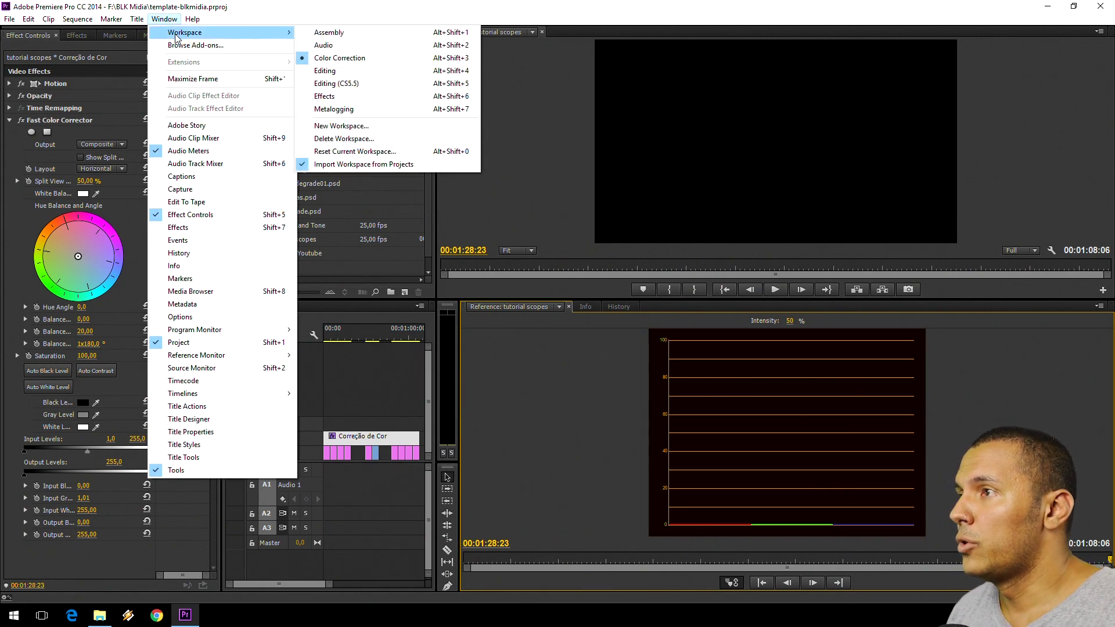
left_click(367, 58)
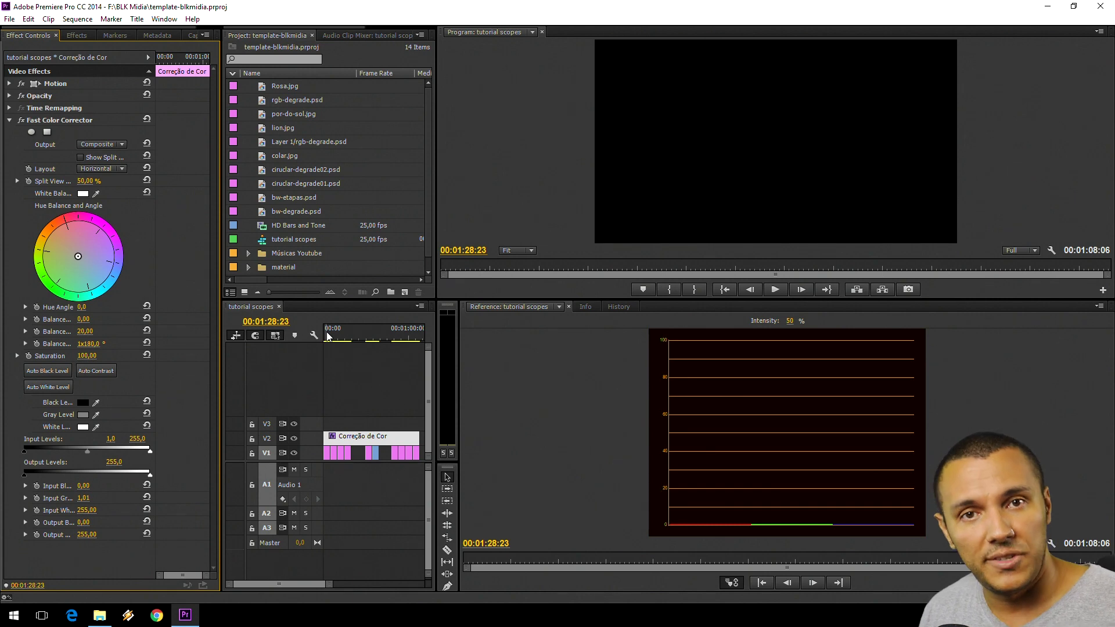
- Cue the gradient clip near the sequence start and keep the reference monitor on RGB Parade
left_click(325, 335)
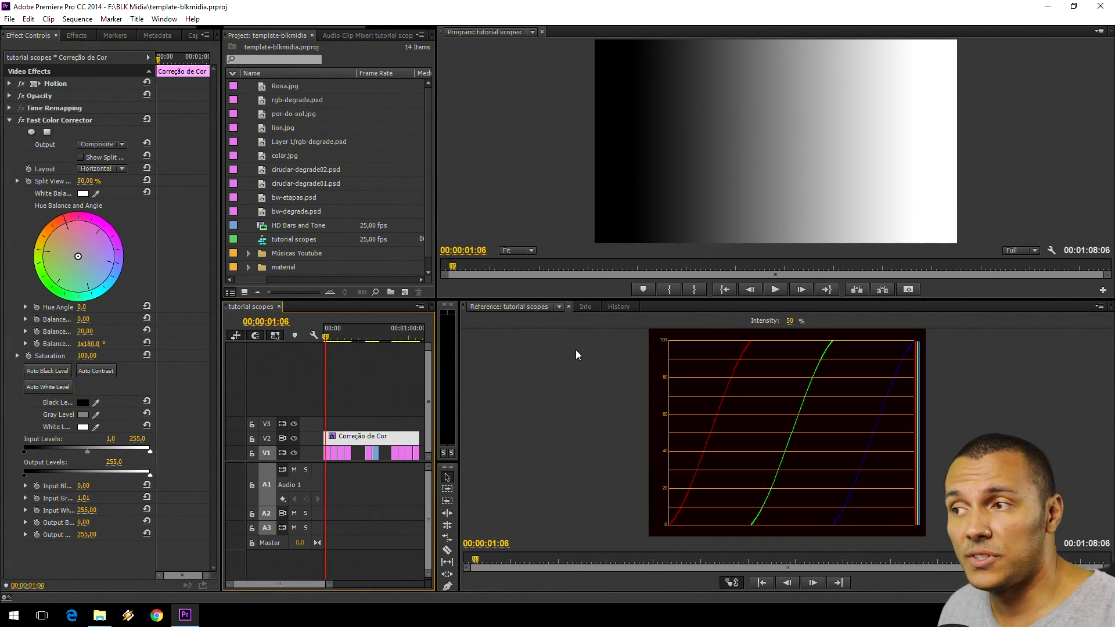
left_click(1100, 306)
left_click(1058, 556)
left_click(1052, 542)
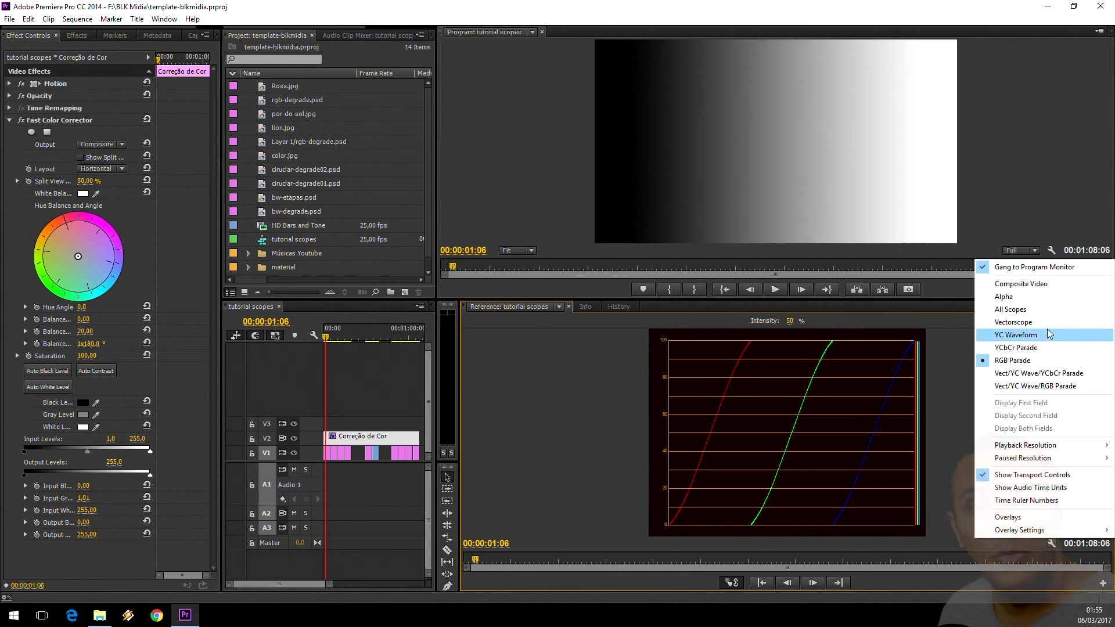
left_click(1041, 361)
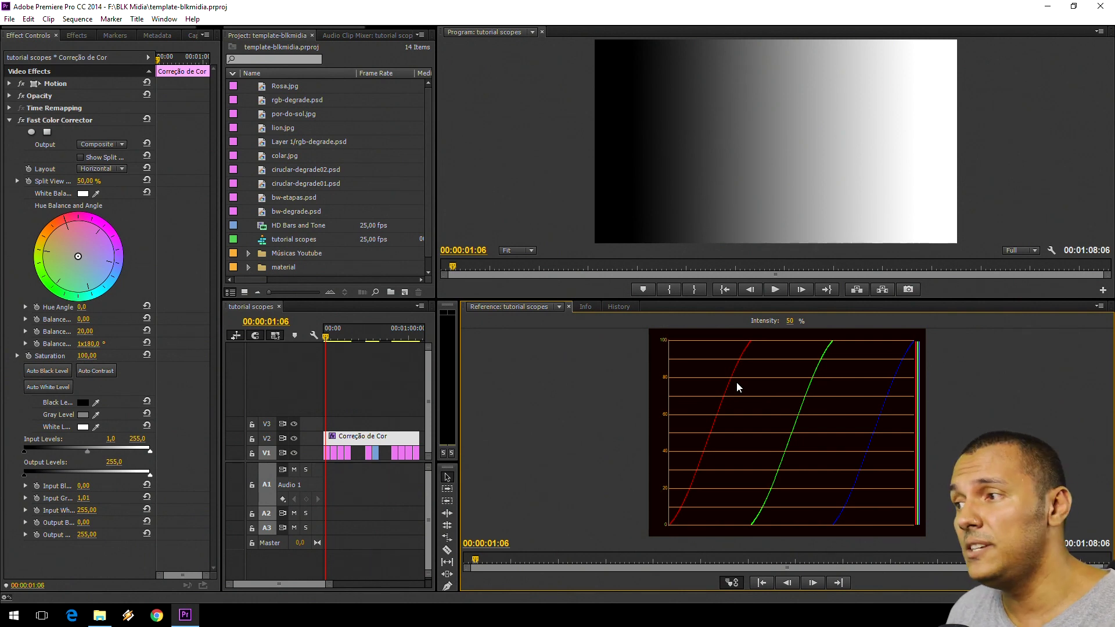
- Compare the gradient on YC Waveform and Vectorscope, then return the reference monitor to RGB Parade
left_click(1100, 306)
left_click(1025, 400)
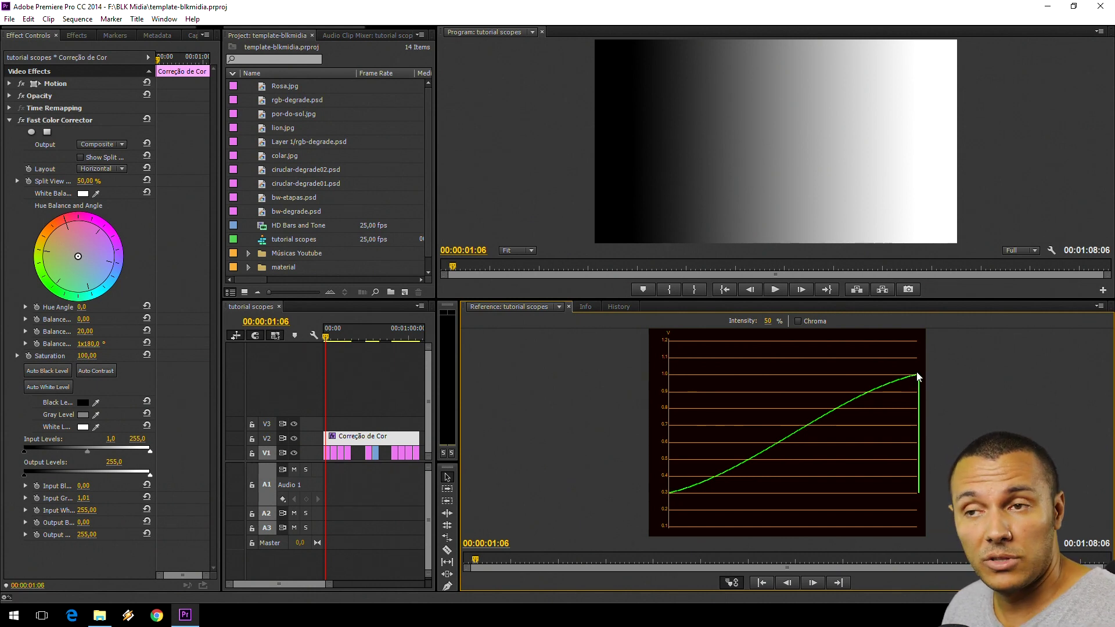
left_click(1099, 307)
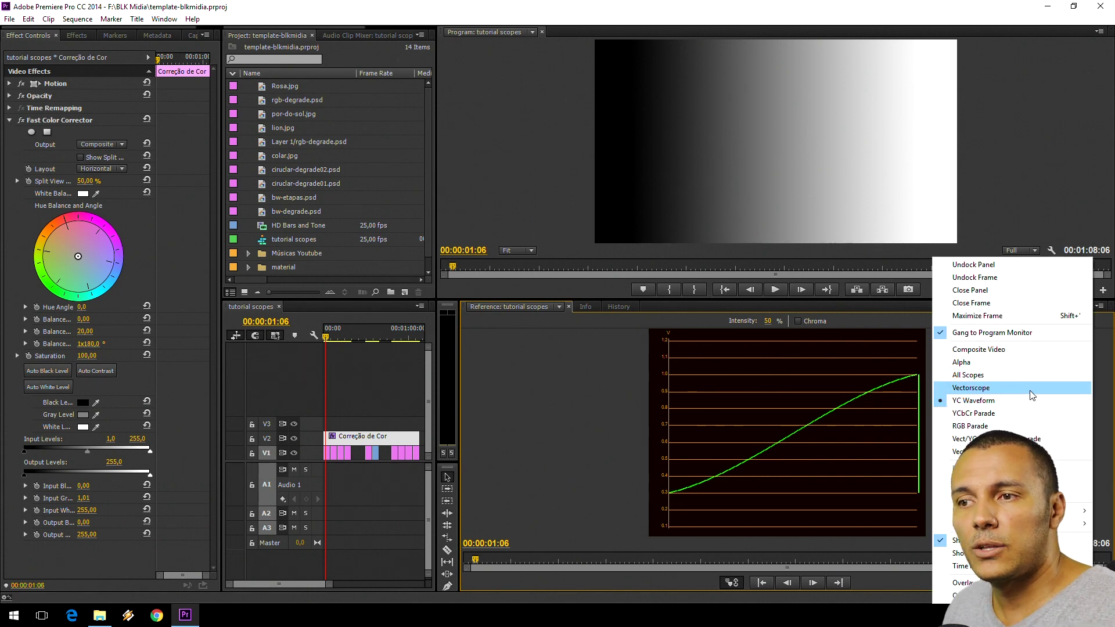
left_click(1029, 389)
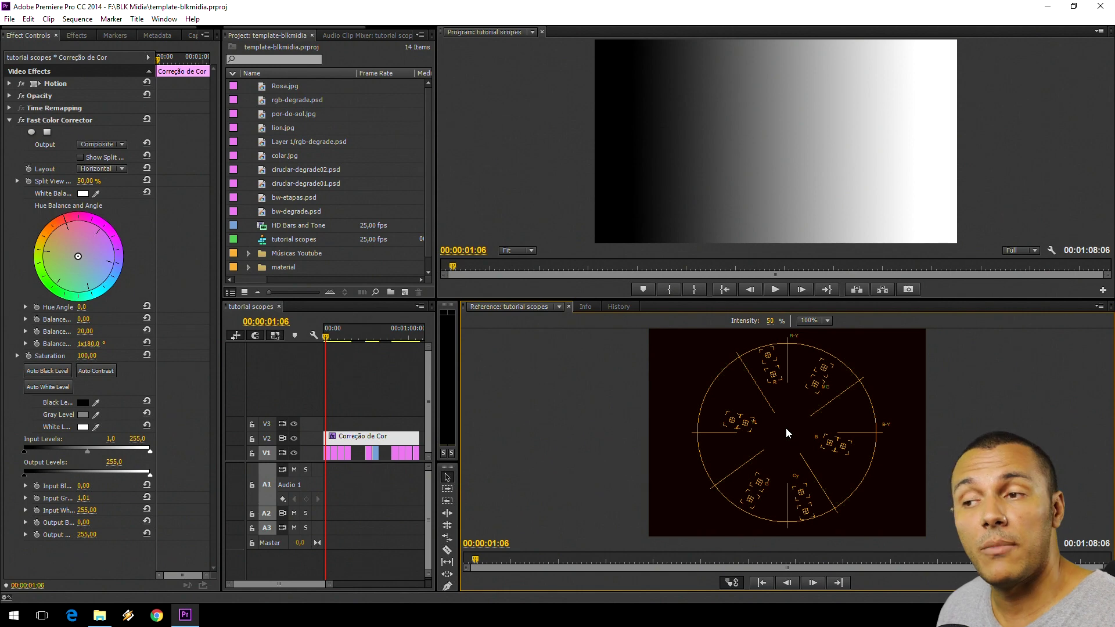
left_click(1100, 306)
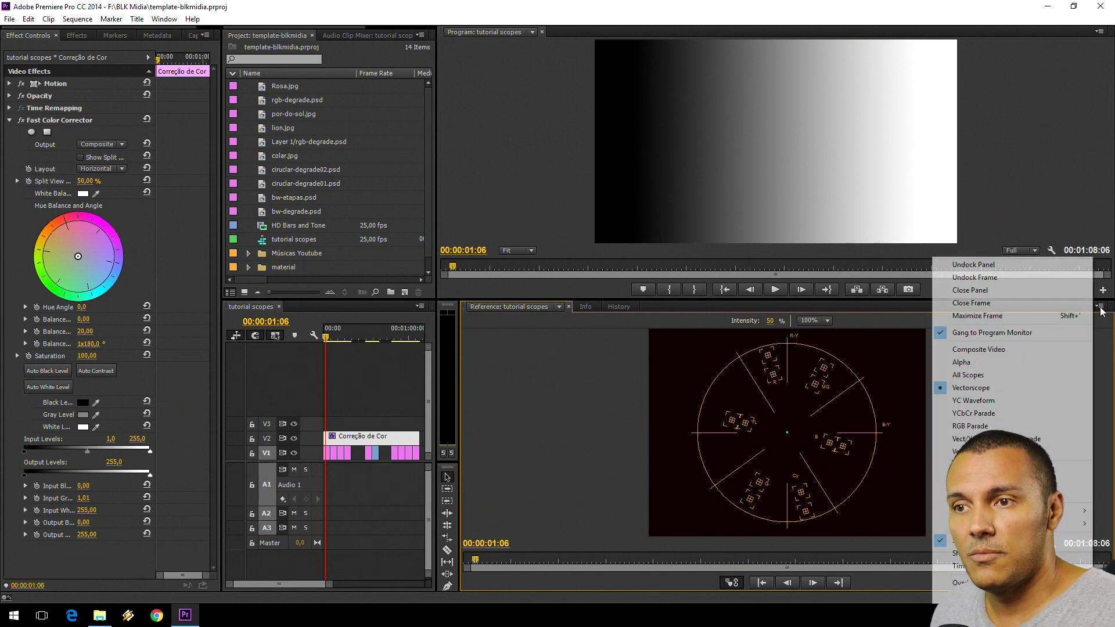
left_click(987, 425)
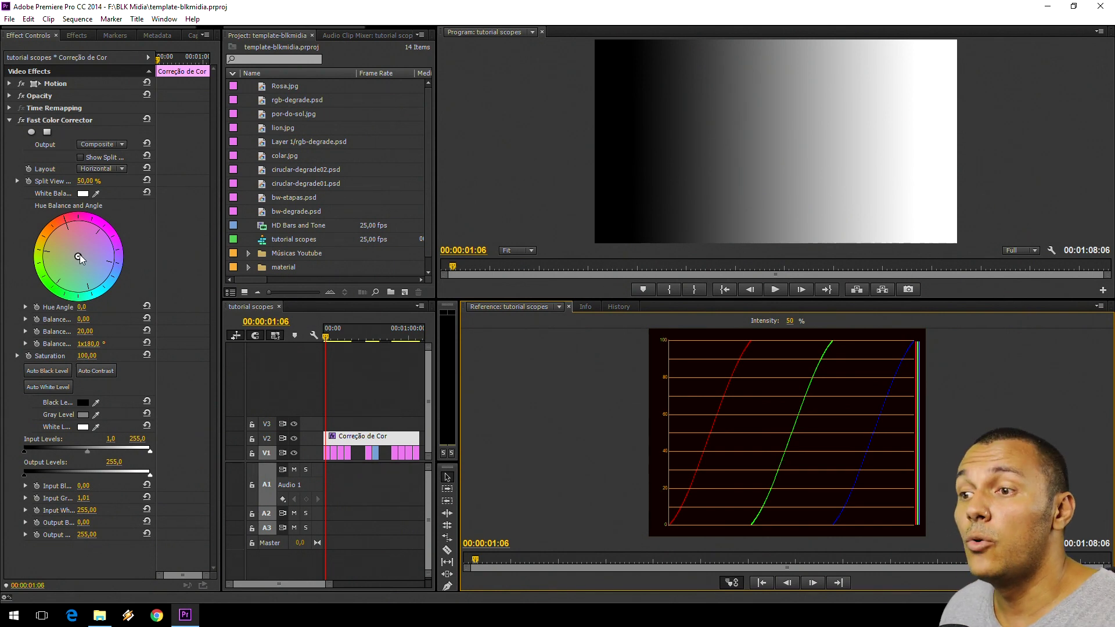
- Swing the Hue Balance wheel through blue, green and warm red, then cue the circular gradient at 00:00:07:10
left_click_drag(79, 257, 80, 256)
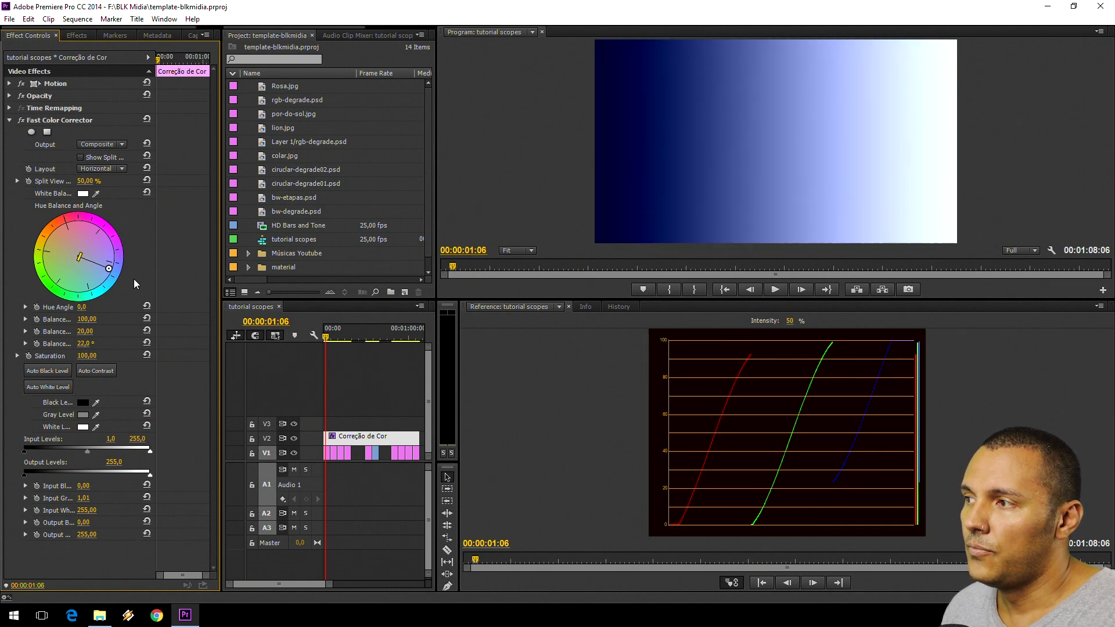
mouse_move(134, 283)
left_mouse_down()
mouse_move(63, 218)
mouse_move(23, 306)
left_mouse_up()
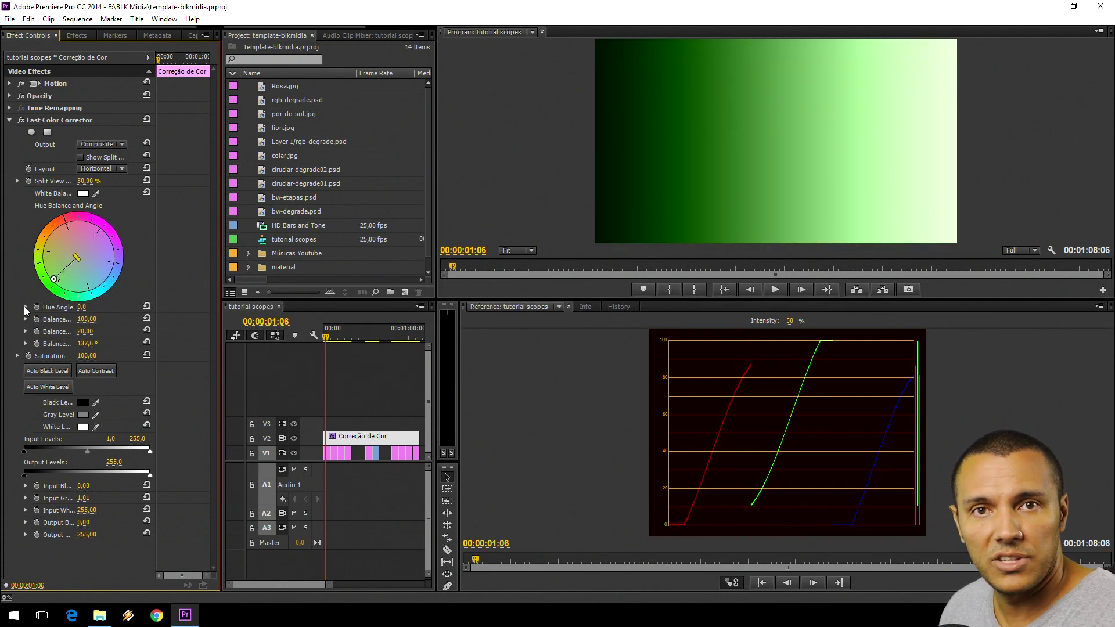
mouse_move(23, 305)
left_mouse_down()
mouse_move(115, 245)
mouse_move(64, 280)
mouse_move(30, 227)
left_mouse_up()
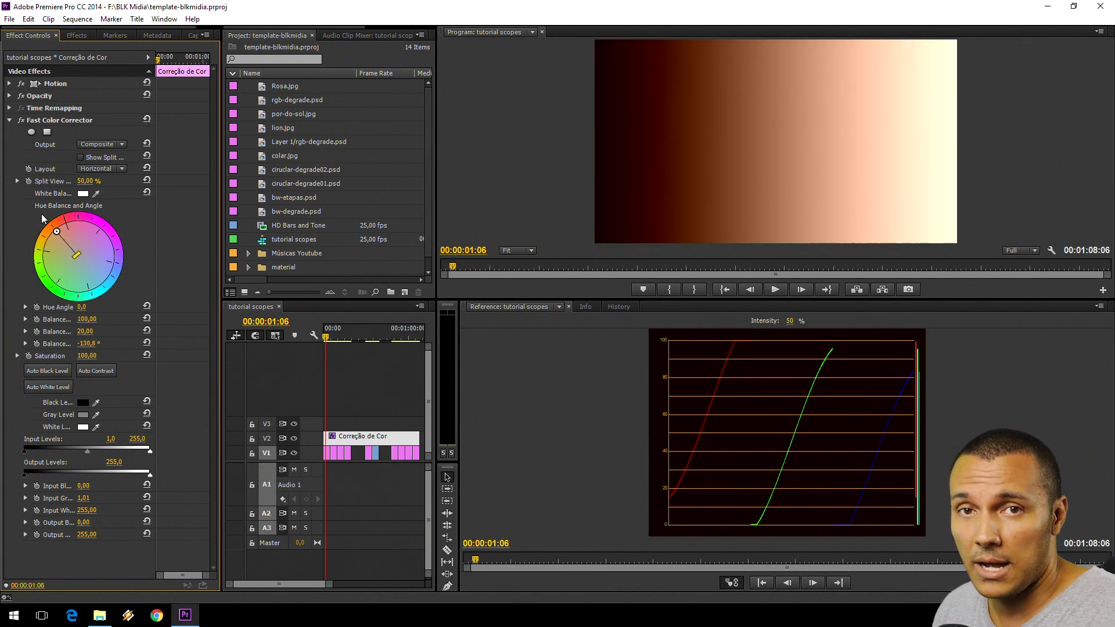
left_click(334, 337)
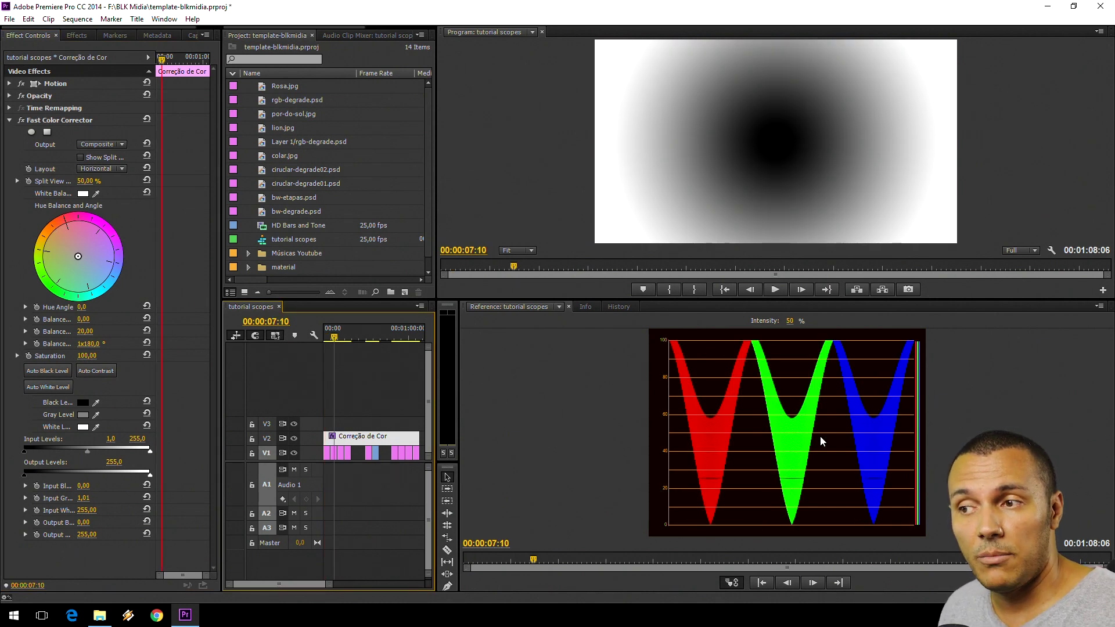
- Set the reference monitor to YC Waveform for the circular gradient and focus the Program monitor
left_click(1099, 306)
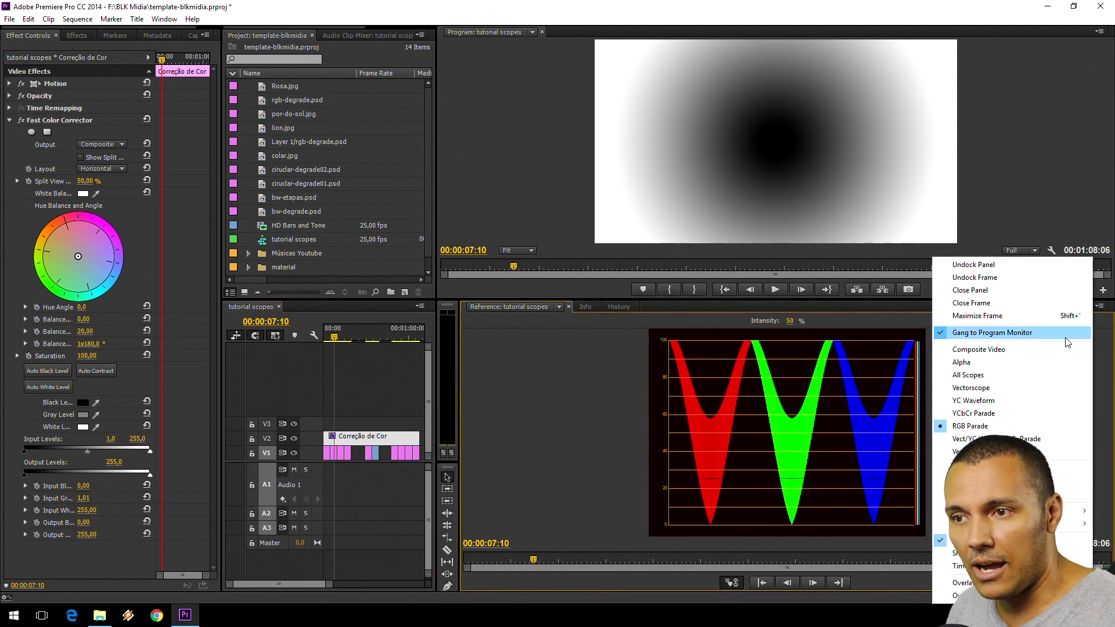
left_click(1023, 403)
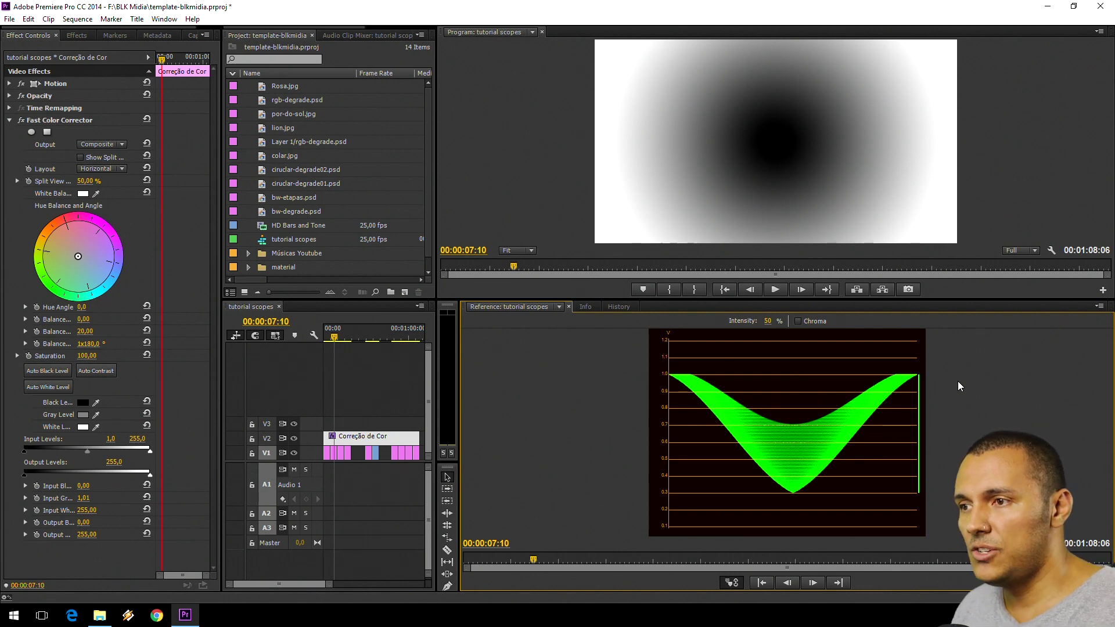
left_click(588, 142)
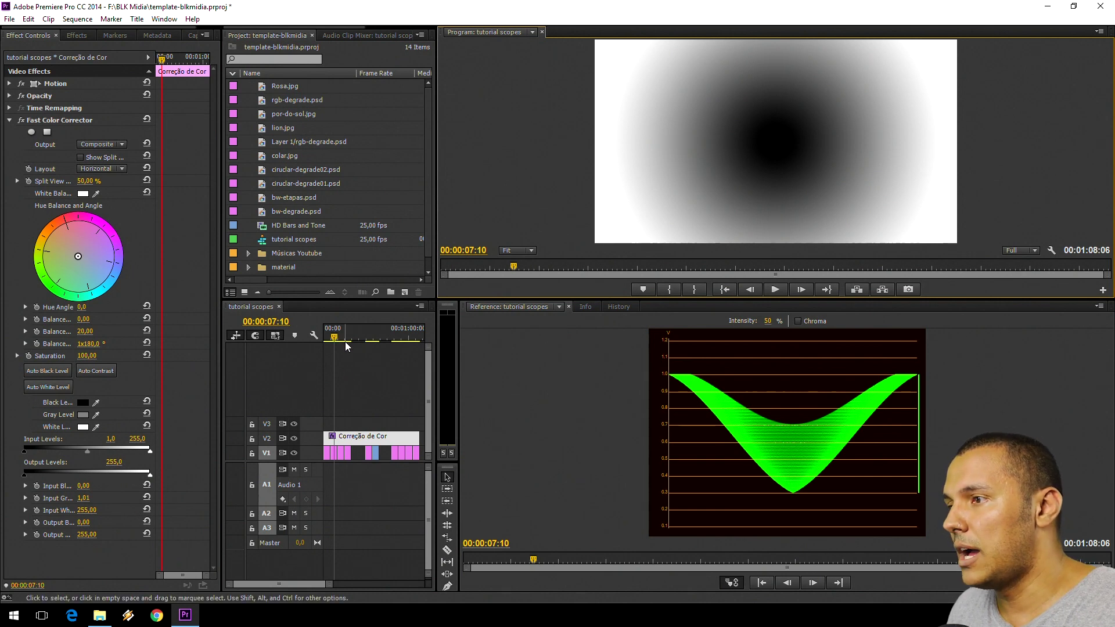
- Step through the next edit points past the grey step bars to the colour bars at 00:00:36:03
key("Down")
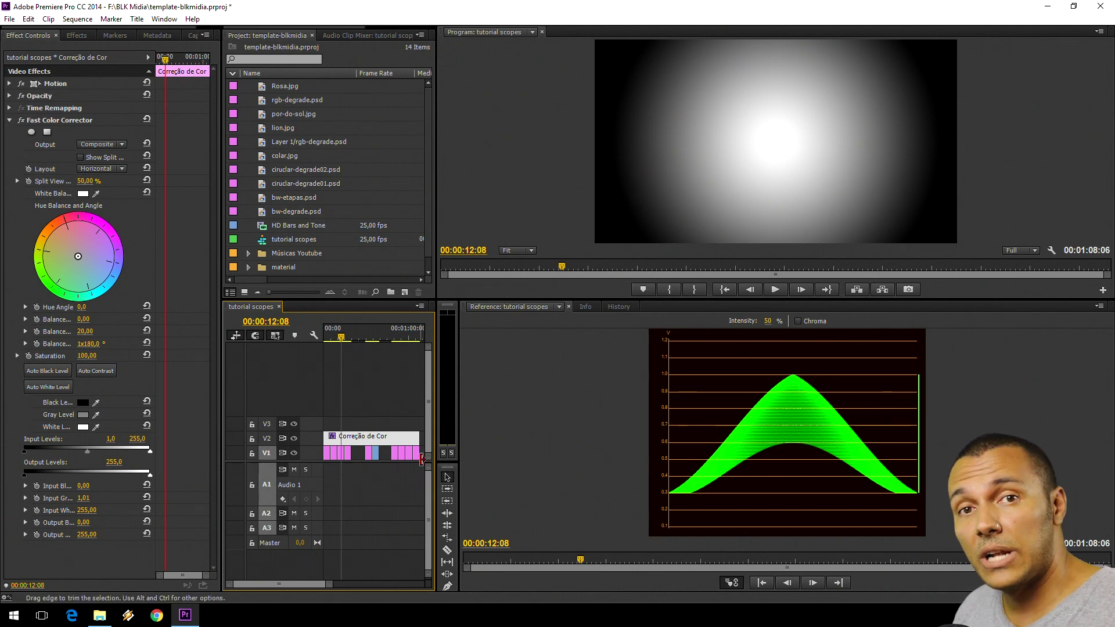
key("Down")
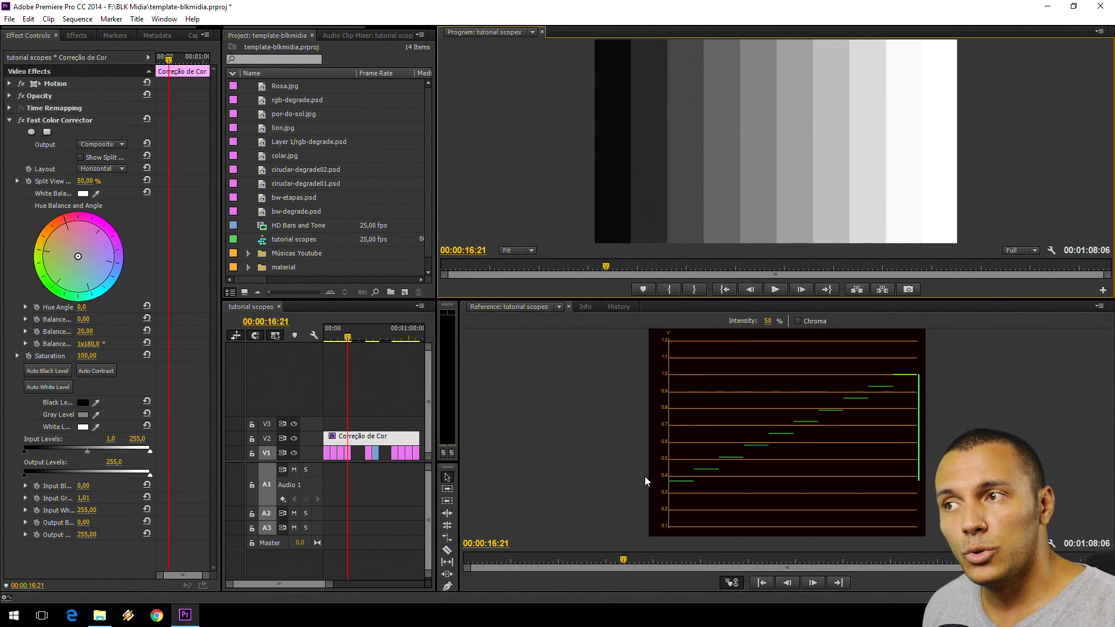
left_click(375, 337)
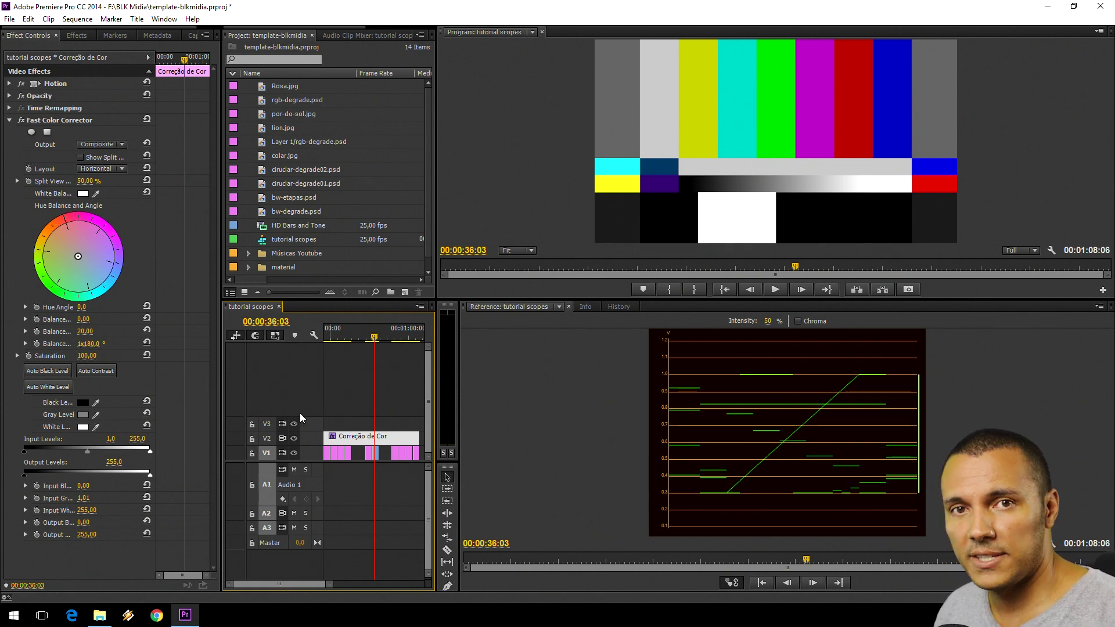
- Switch the reference monitor to Vectorscope to read the HD colour bars
left_click(1099, 307)
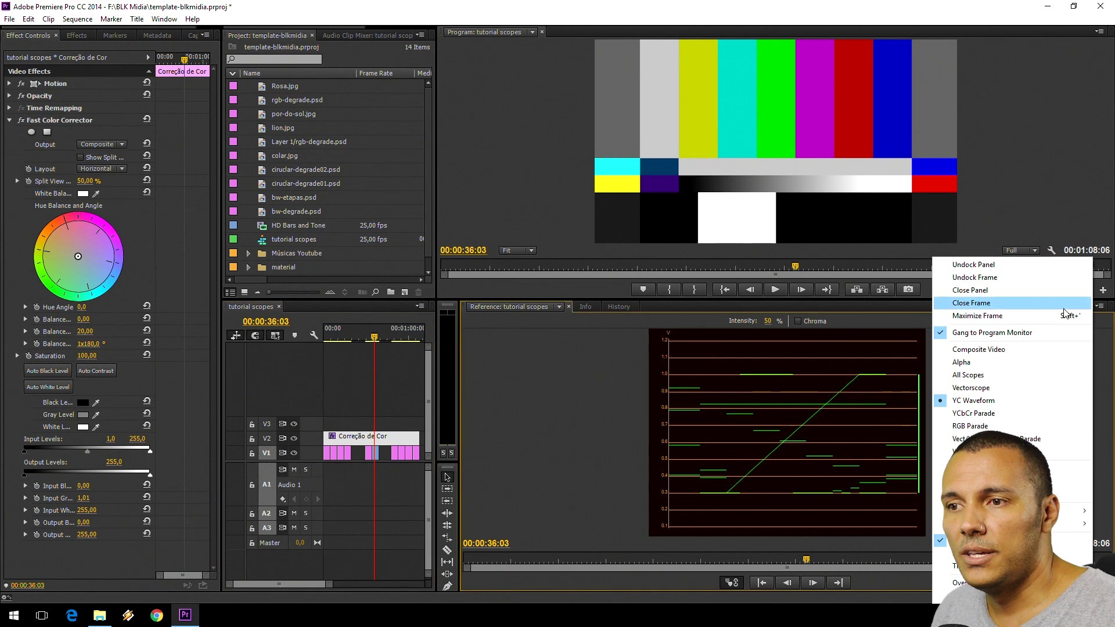
left_click(1024, 388)
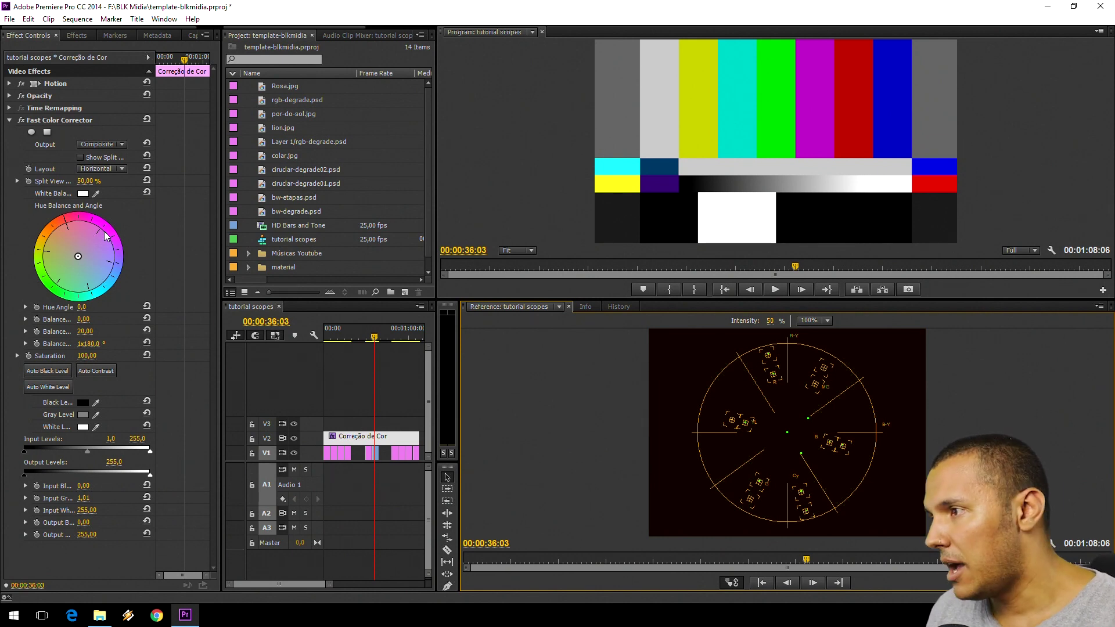
left_click(79, 356)
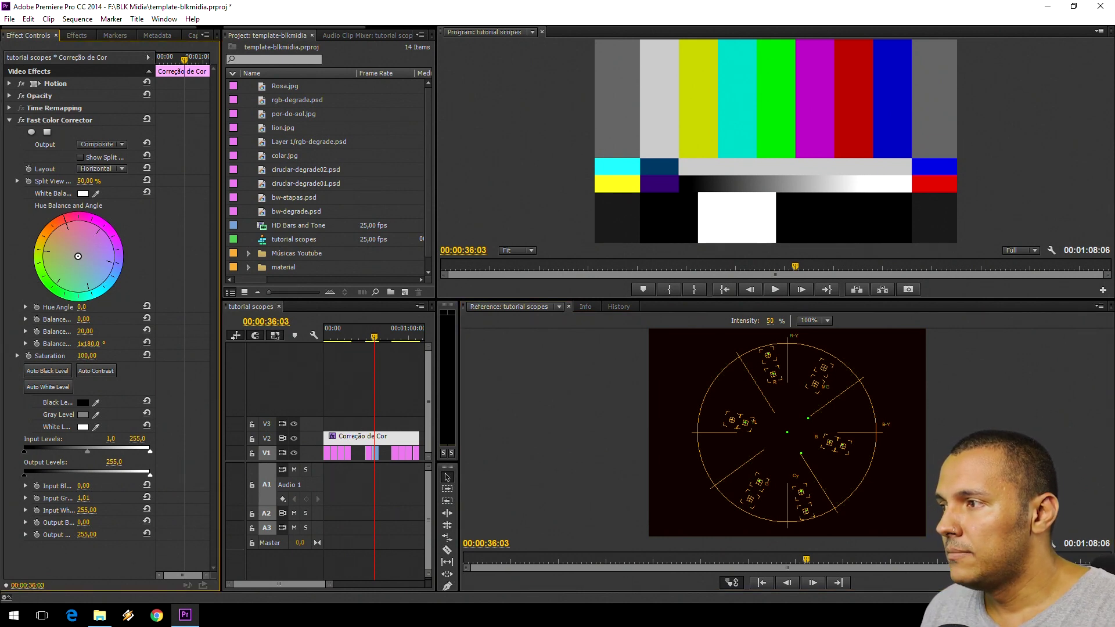
left_click_drag(79, 356, 90, 356)
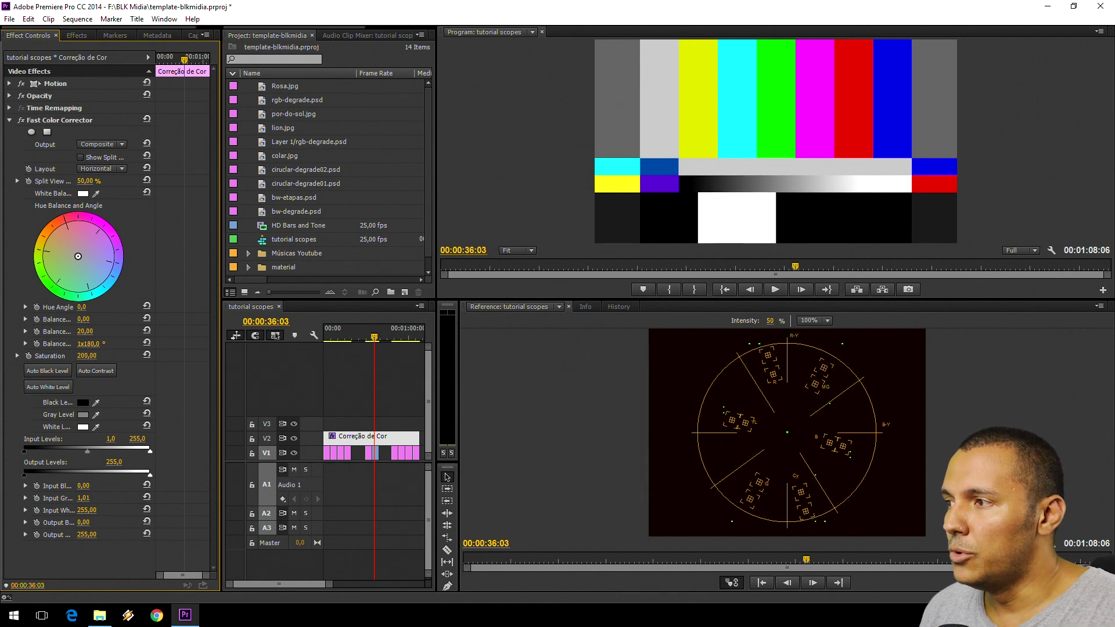
left_click_drag(87, 356, 56, 356)
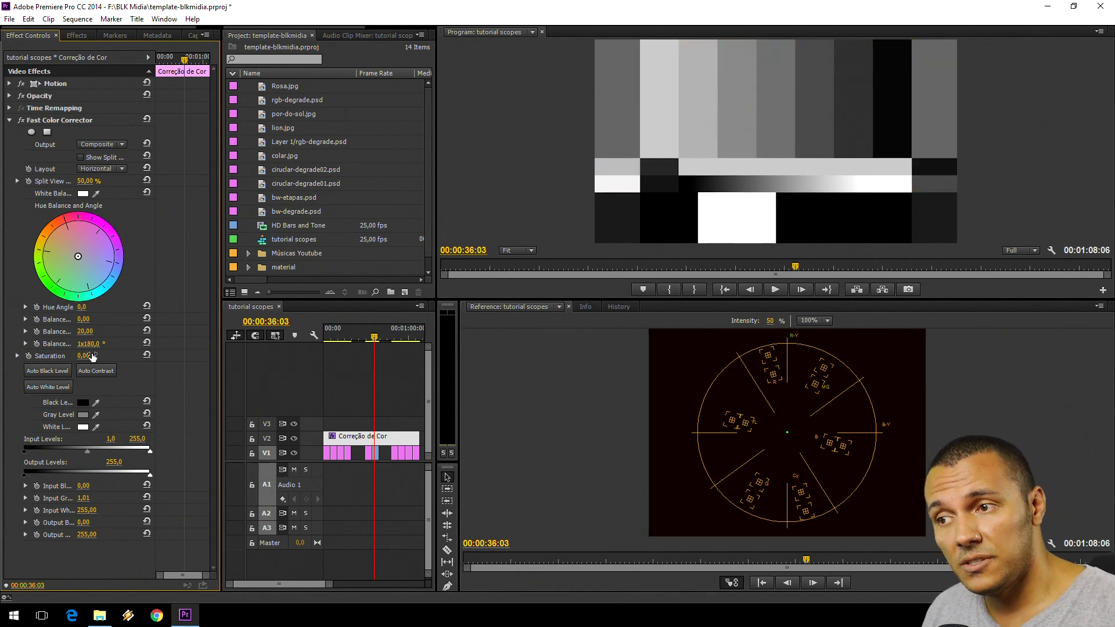
left_click_drag(93, 356, 151, 356)
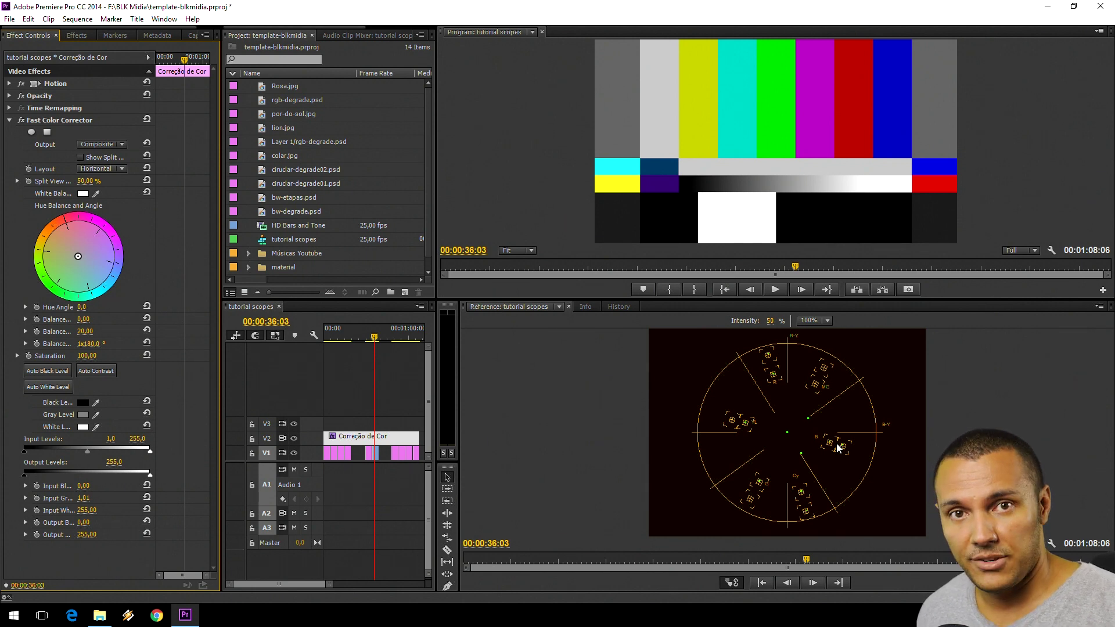
- Cue the sunset clip at 00:00:50:12 and read it on the YC Waveform instead of RGB Parade
left_click(395, 333)
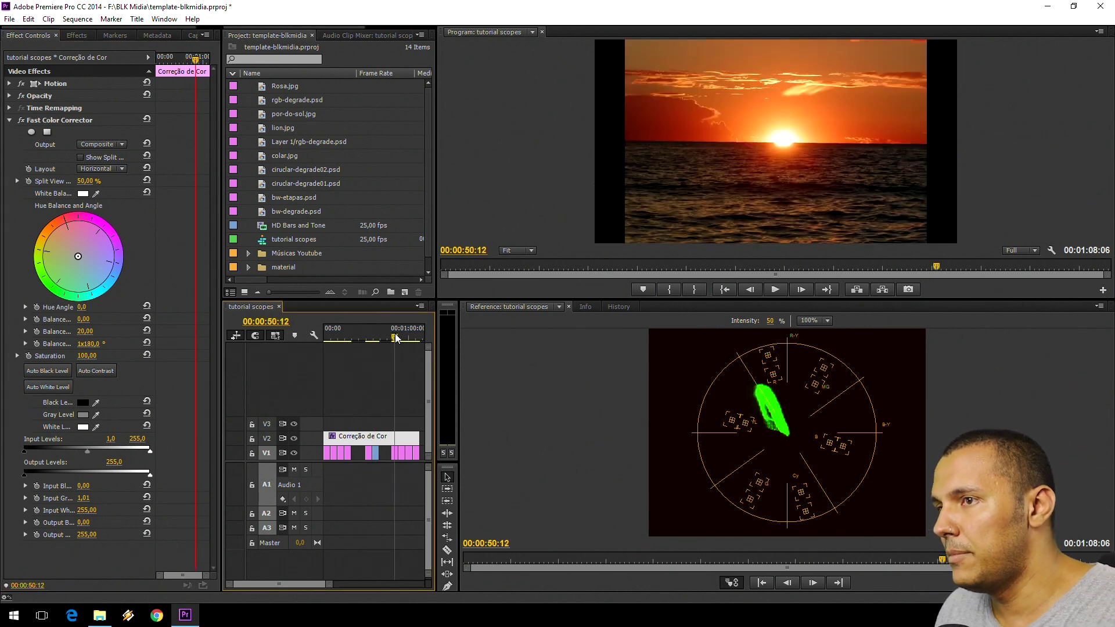
left_click(1074, 316)
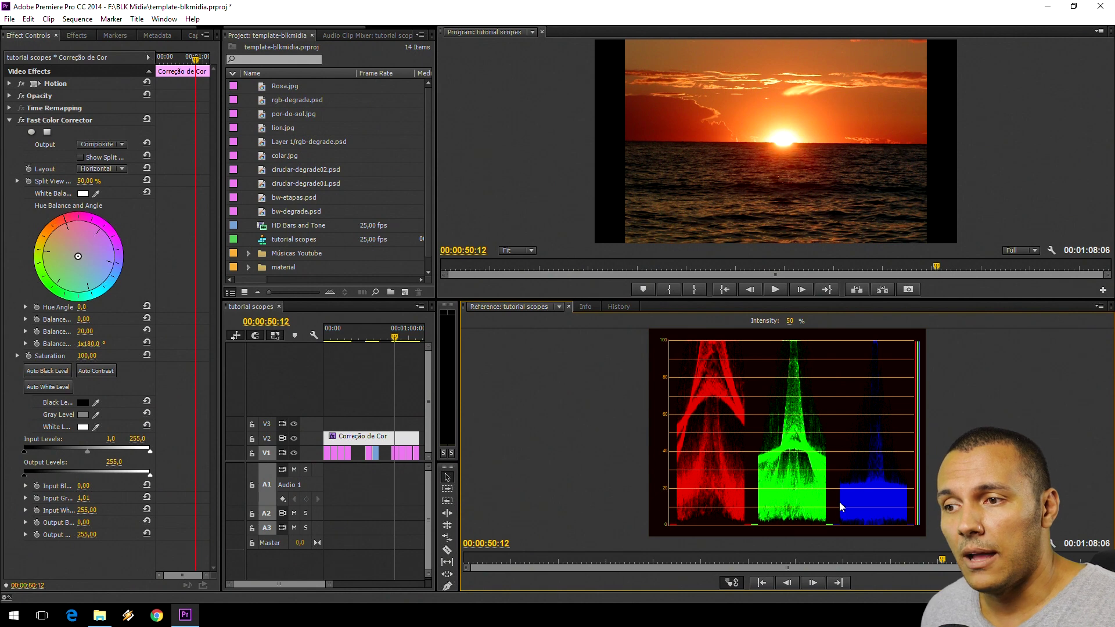
left_click(1100, 306)
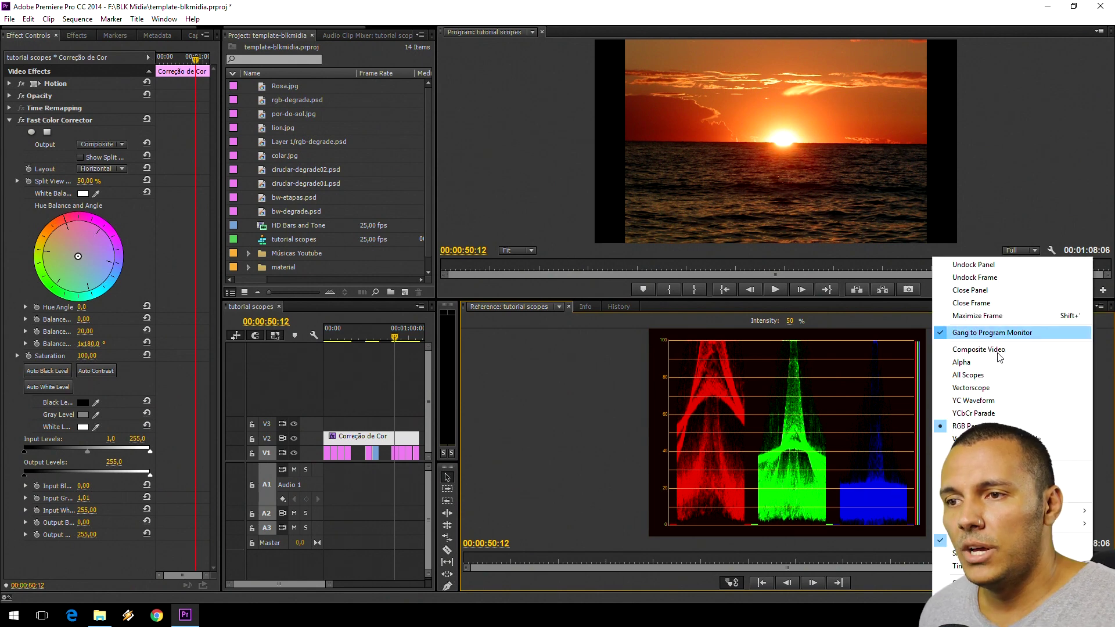
left_click(1013, 405)
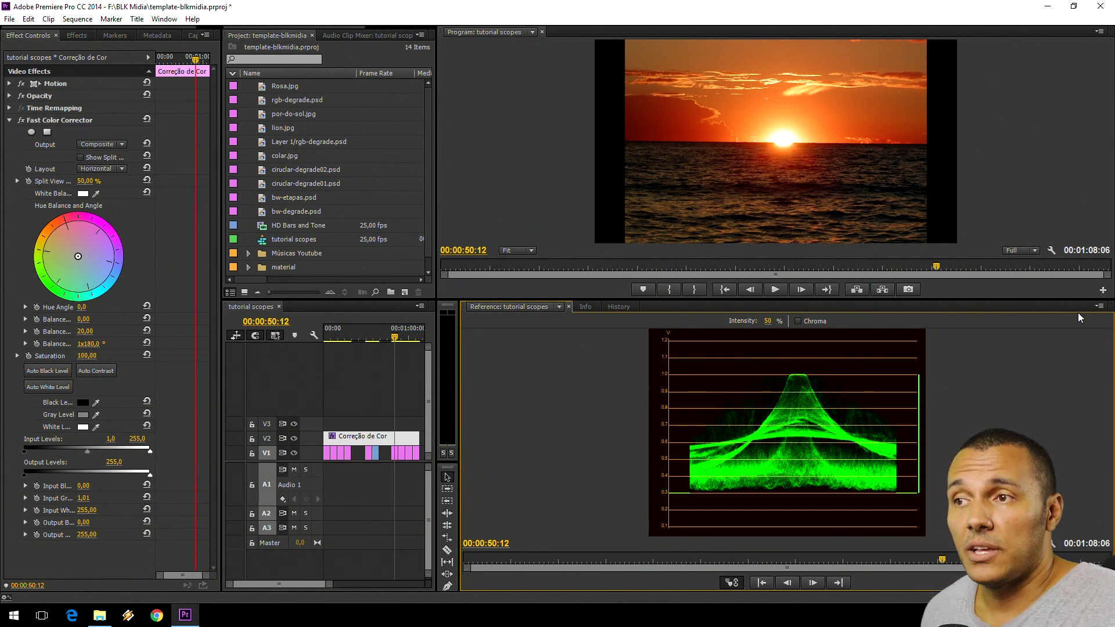
- Set the reference monitor to Vectorscope, then to RGB Parade for the rose clip at 00:00:55:21
left_click(1099, 306)
left_click(967, 386)
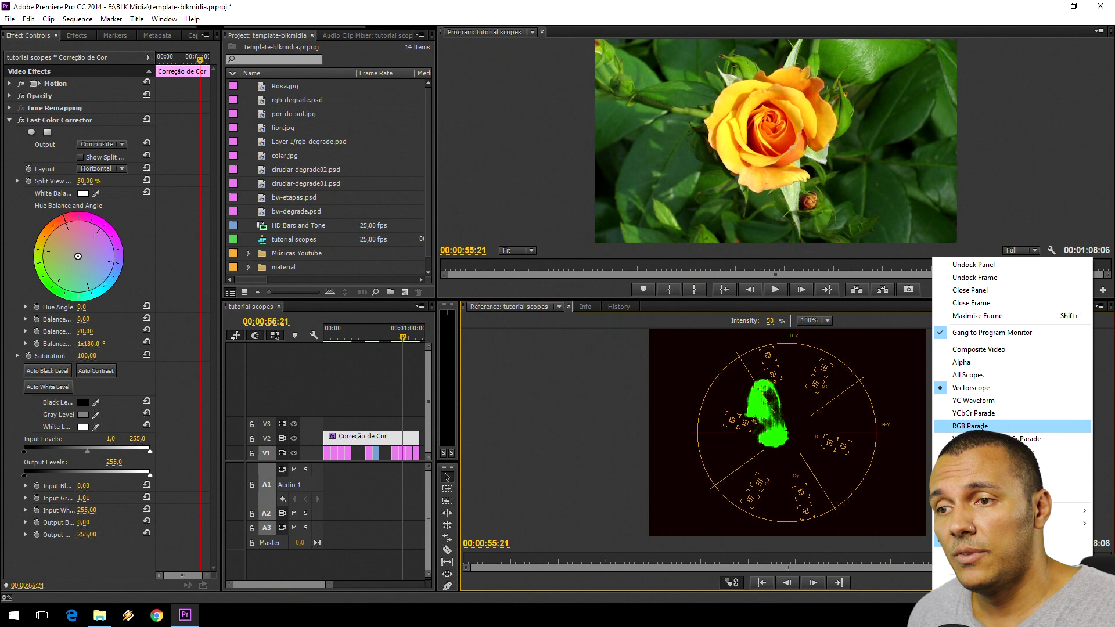
left_click(987, 426)
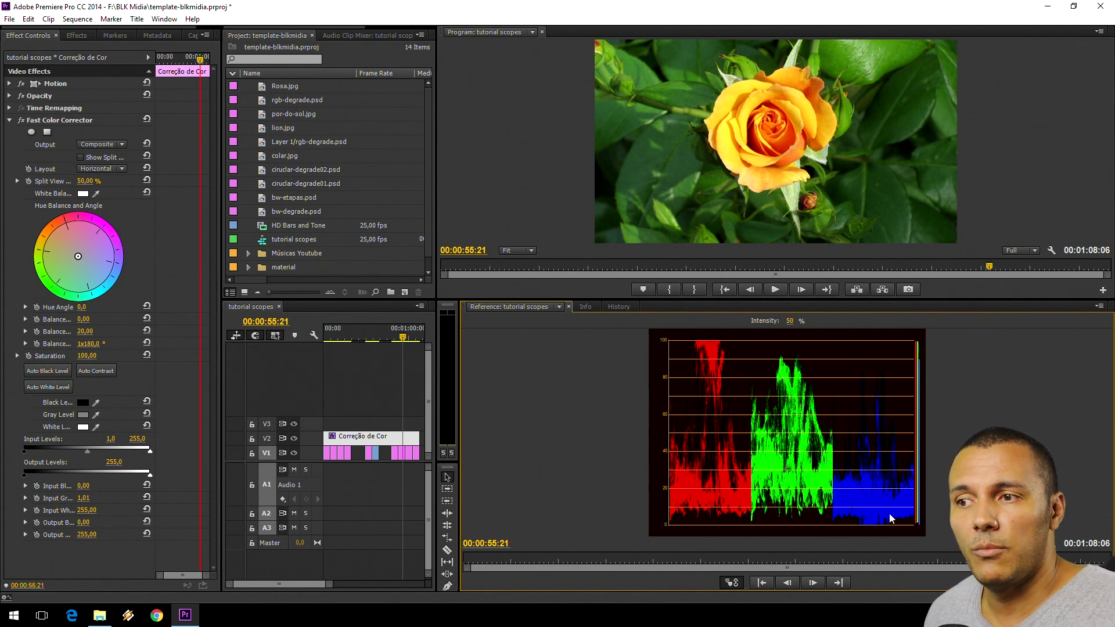
- Switch the reference monitor to YC Waveform, then to Vectorscope for the rose
right_click(929, 517)
left_click(1001, 399)
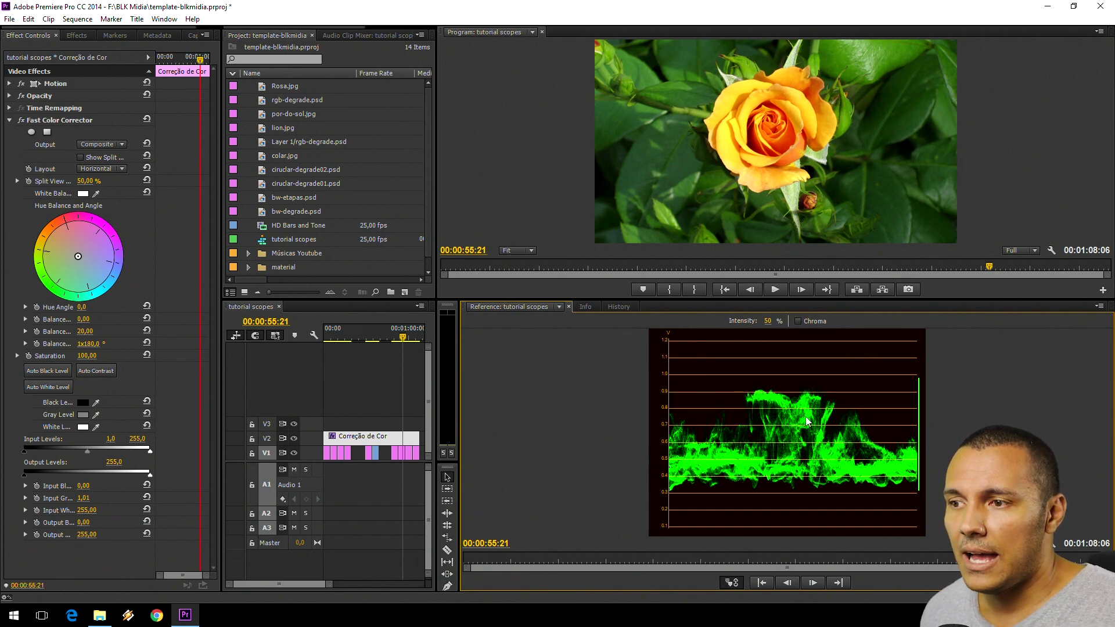
right_click(934, 395)
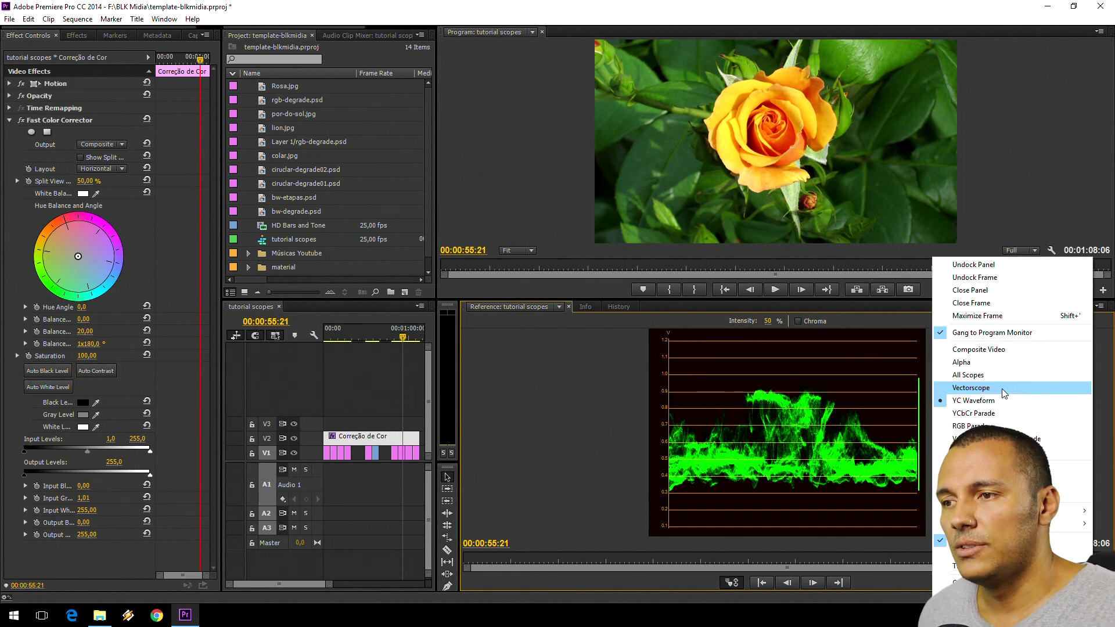
left_click(1005, 393)
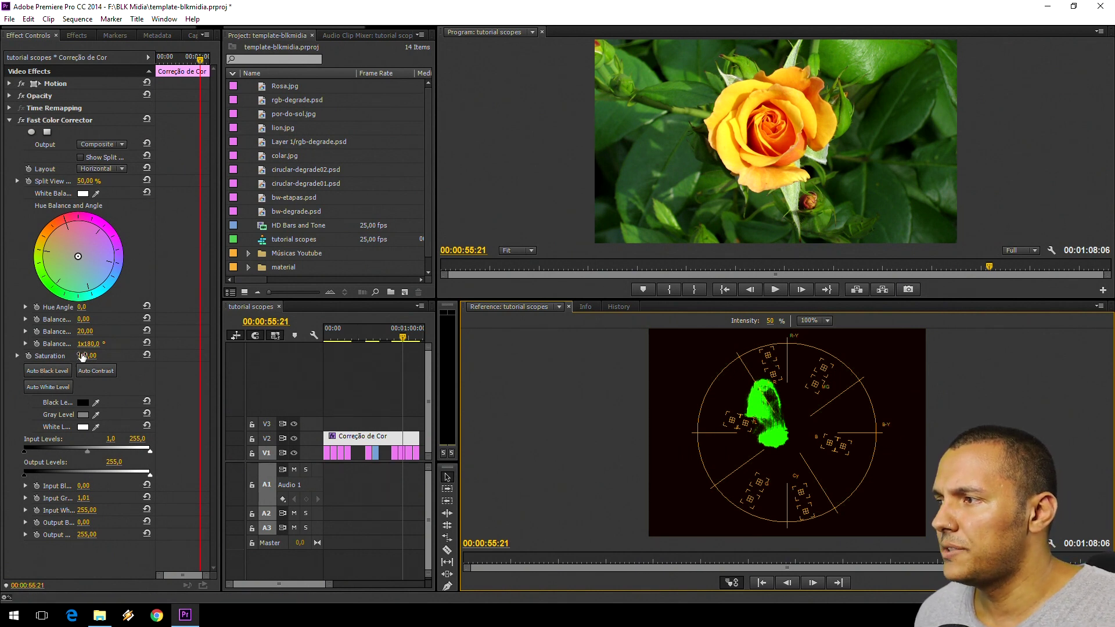
- Lower the rose's Saturation to 82 and compare with the Fast Color Corrector bypassed and re-enabled
left_click_drag(82, 356, 93, 356)
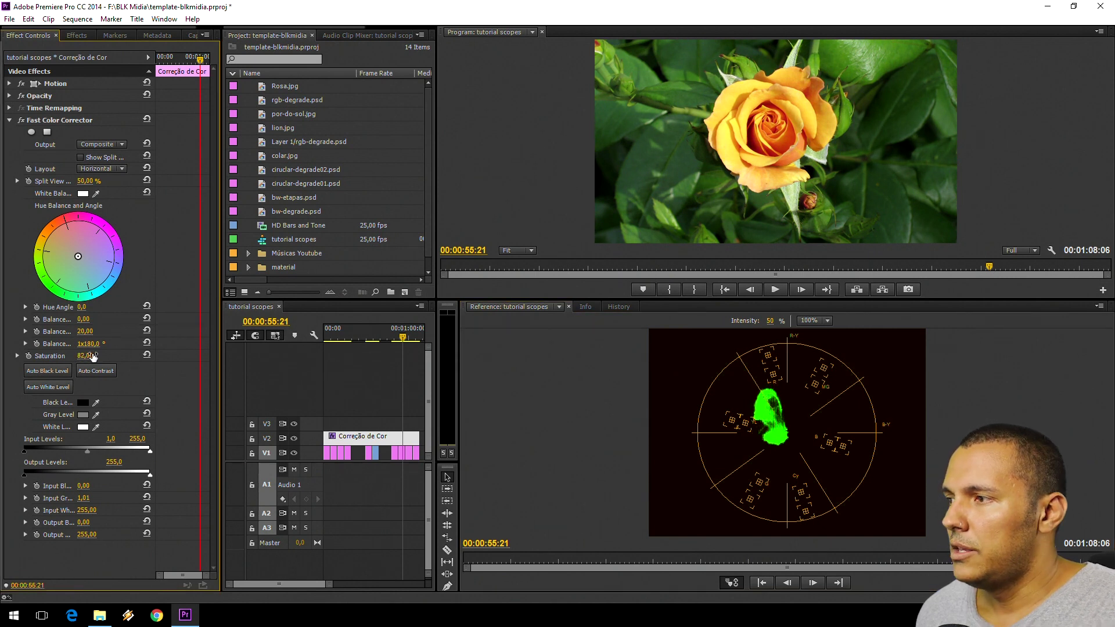
left_click(22, 120)
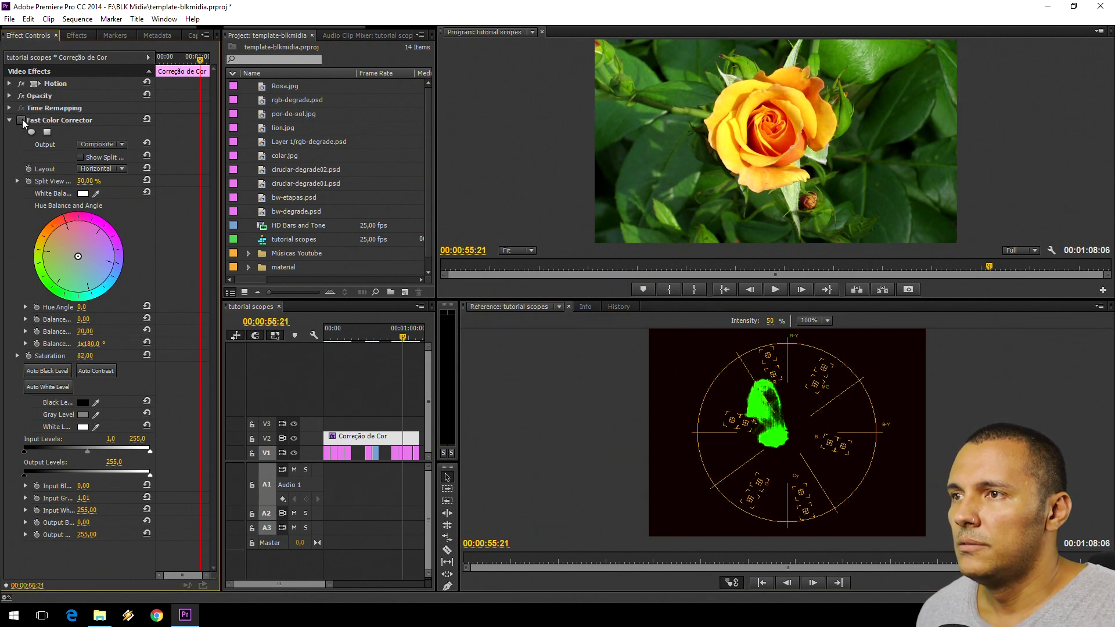
left_click(22, 120)
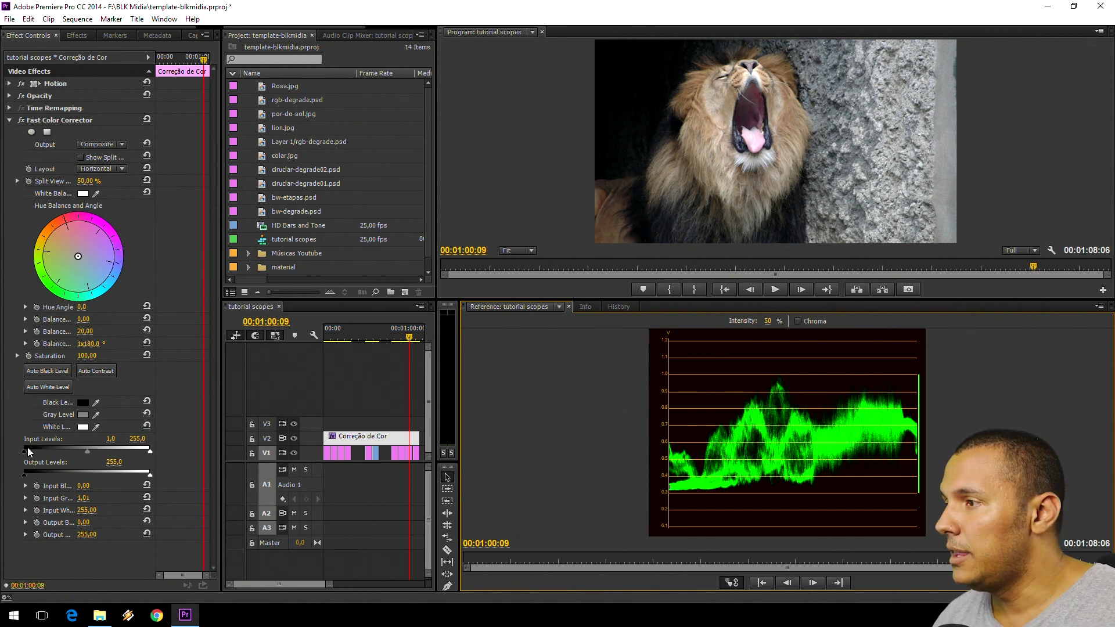
- Set the lion's input black to 18,80 and white to 222,10, then compare with the correction bypassed
left_click_drag(23, 451, 33, 449)
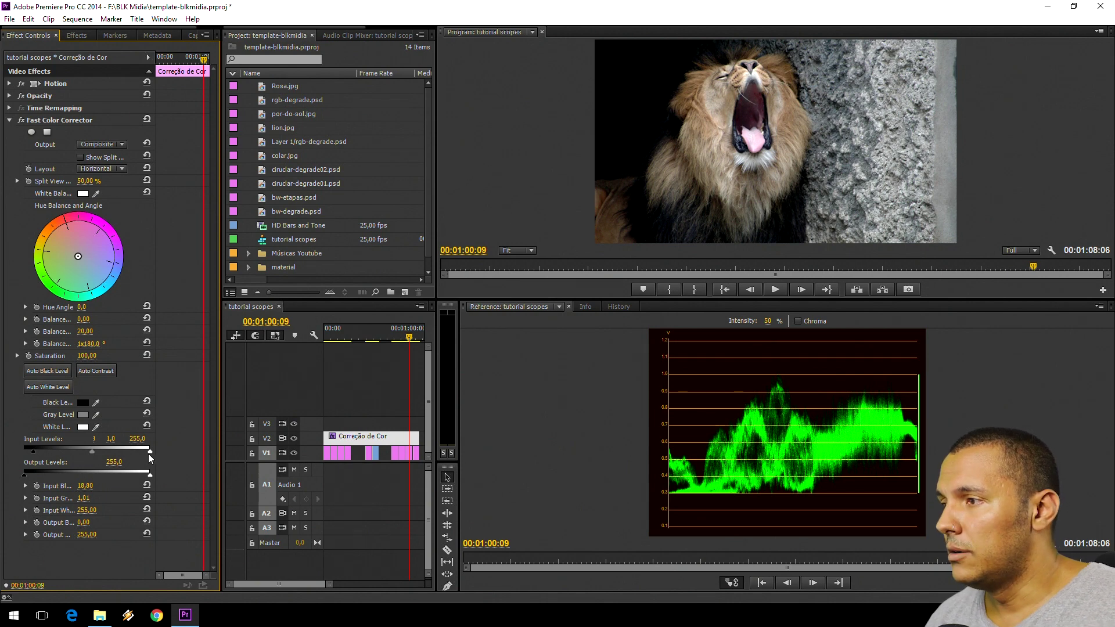
left_click_drag(149, 451, 136, 454)
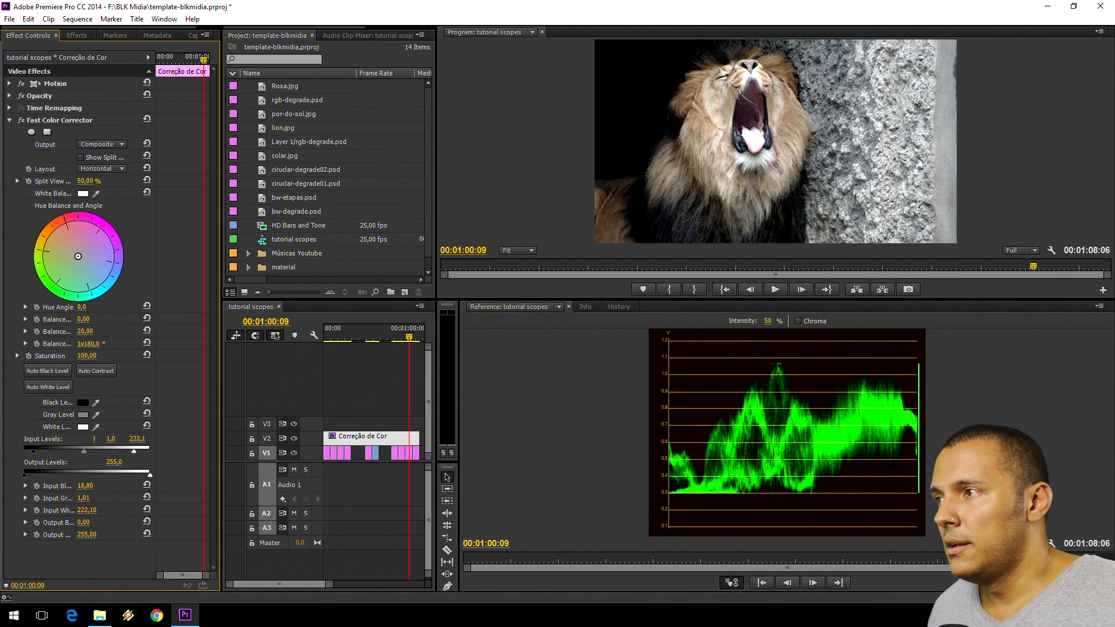
left_click(22, 120)
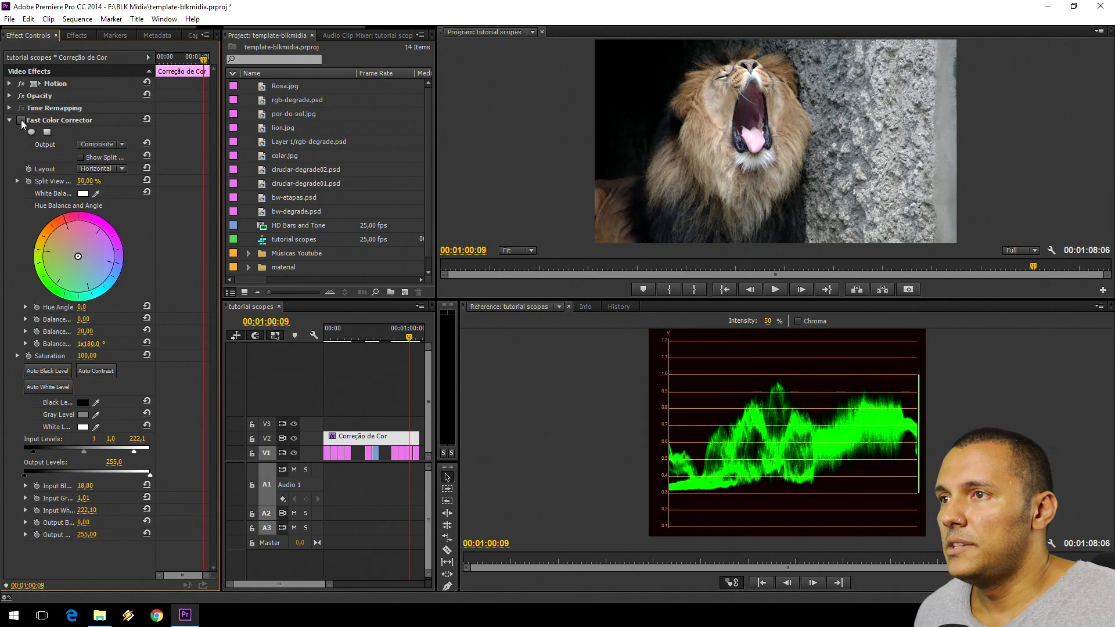
left_click(21, 120)
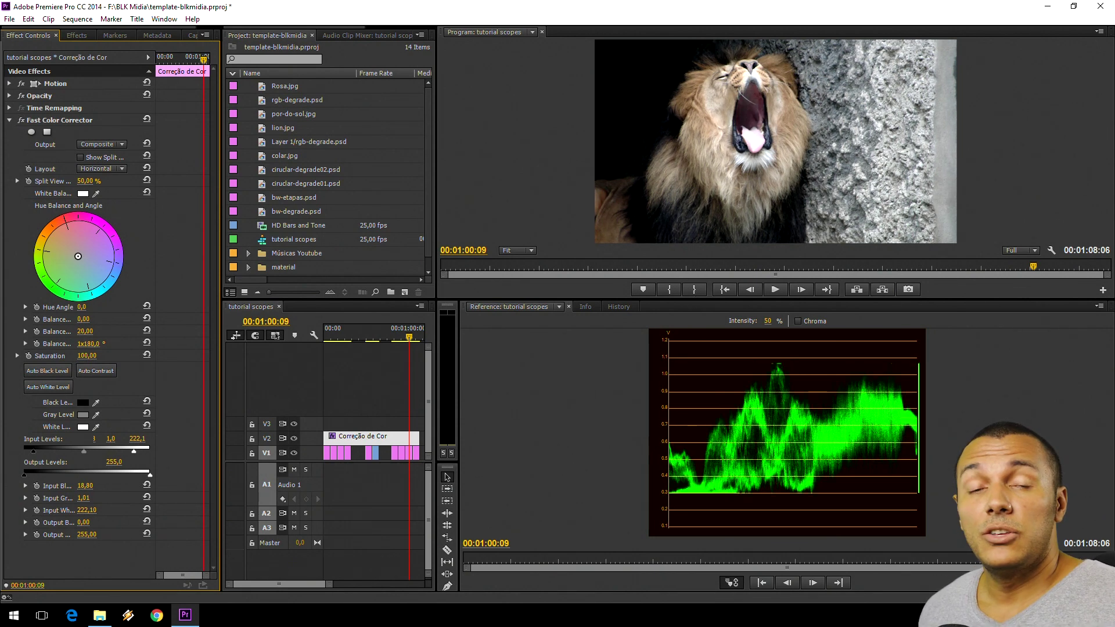
- Show the vectorscope, set the lion clip's Saturation to 200, and compare with the corrector bypassed
left_click(1100, 307)
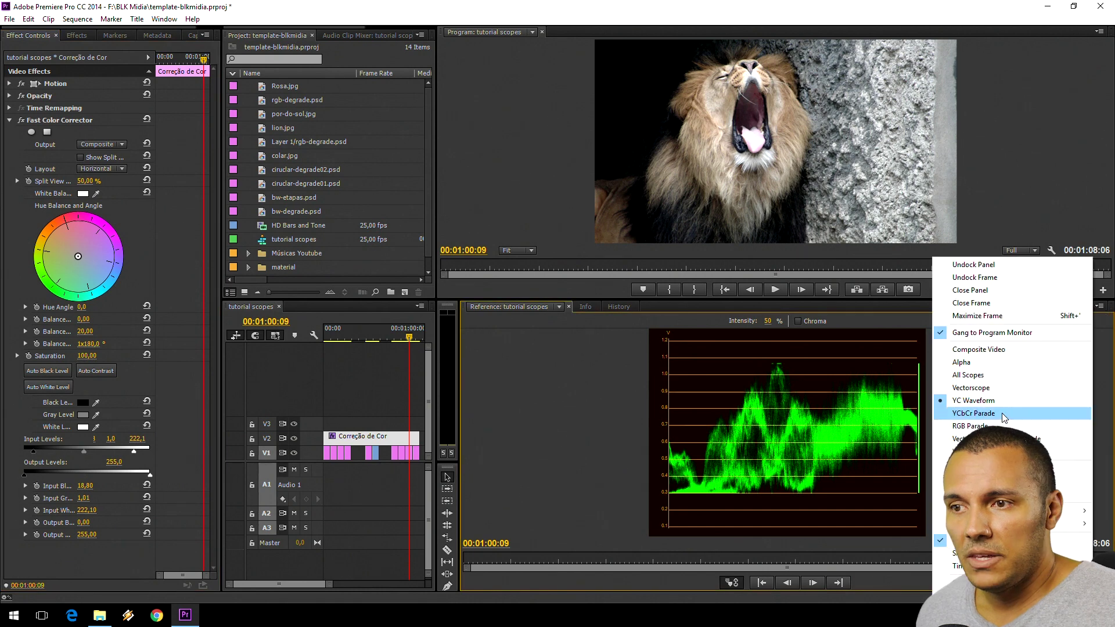
left_click(1063, 389)
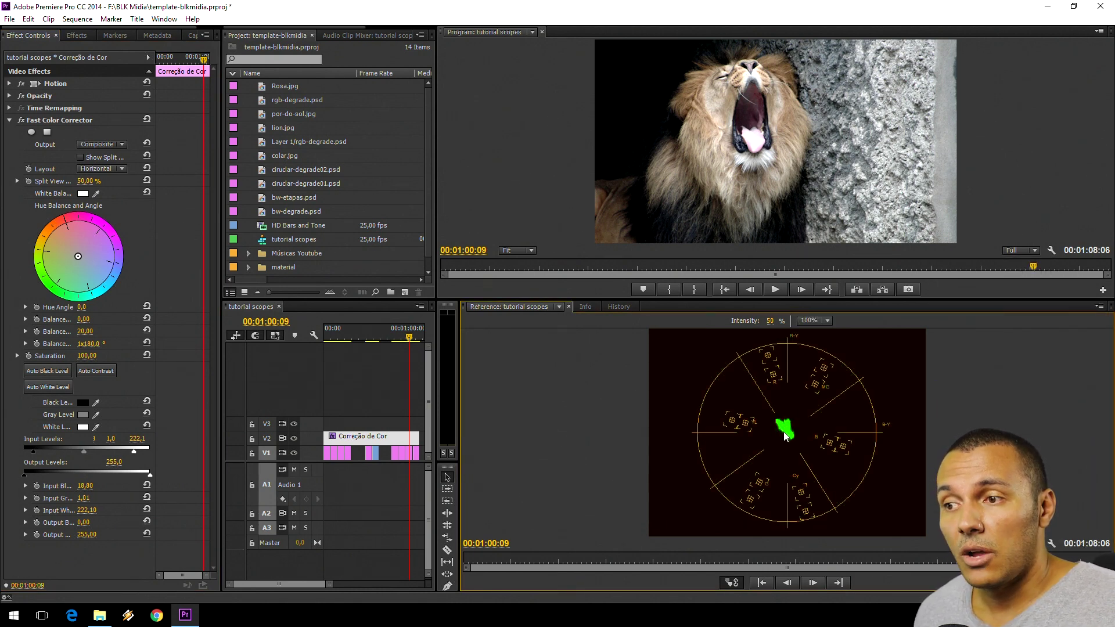
left_click(86, 354)
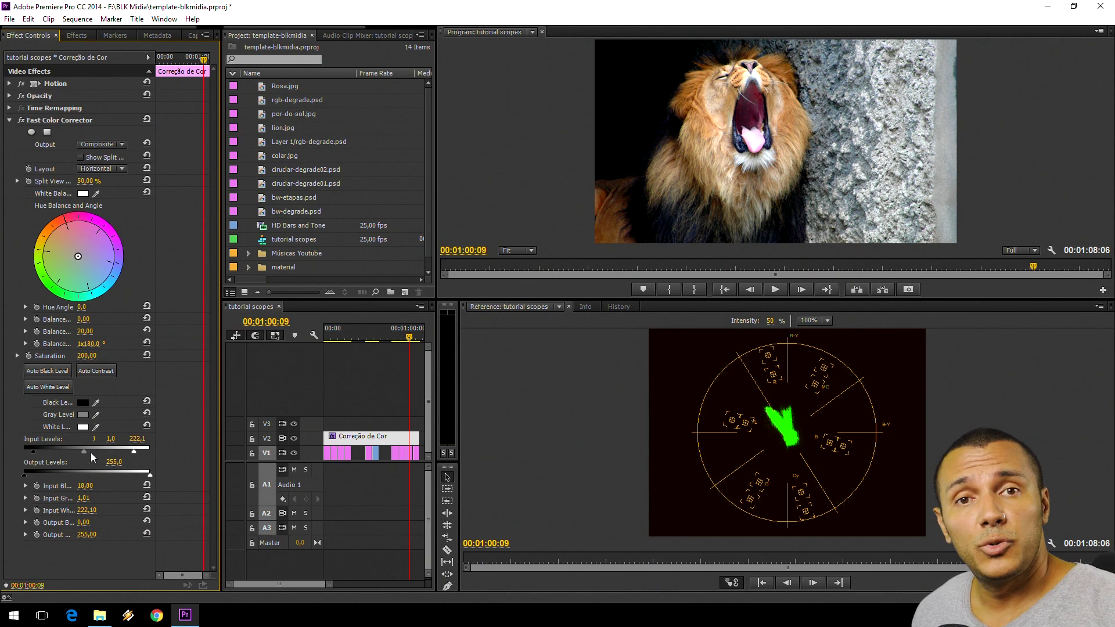
left_click(19, 120)
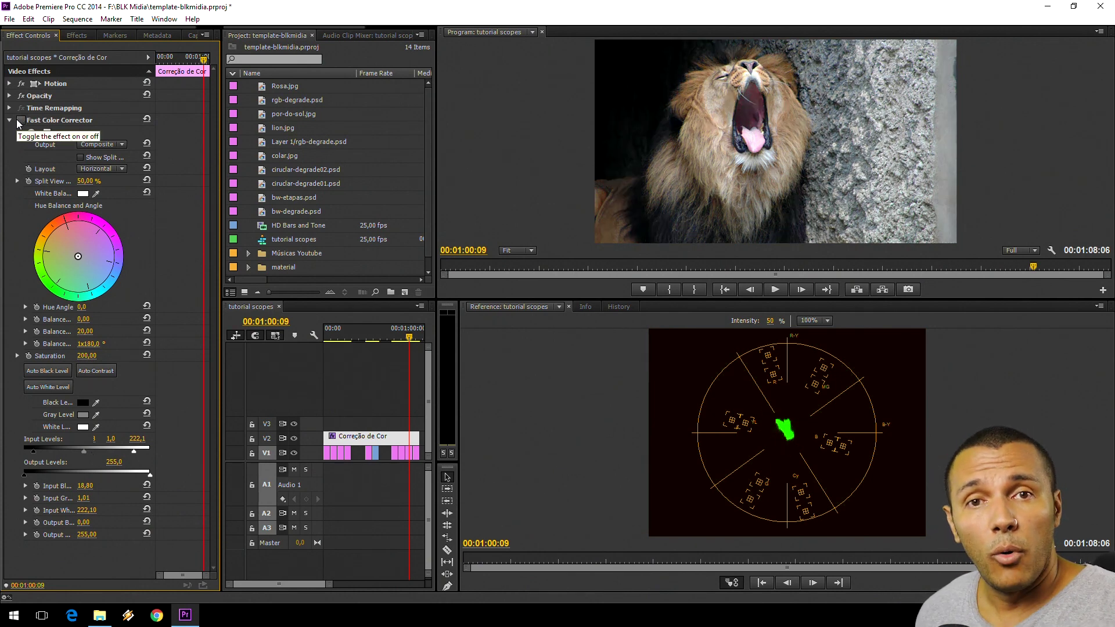
left_click(20, 121)
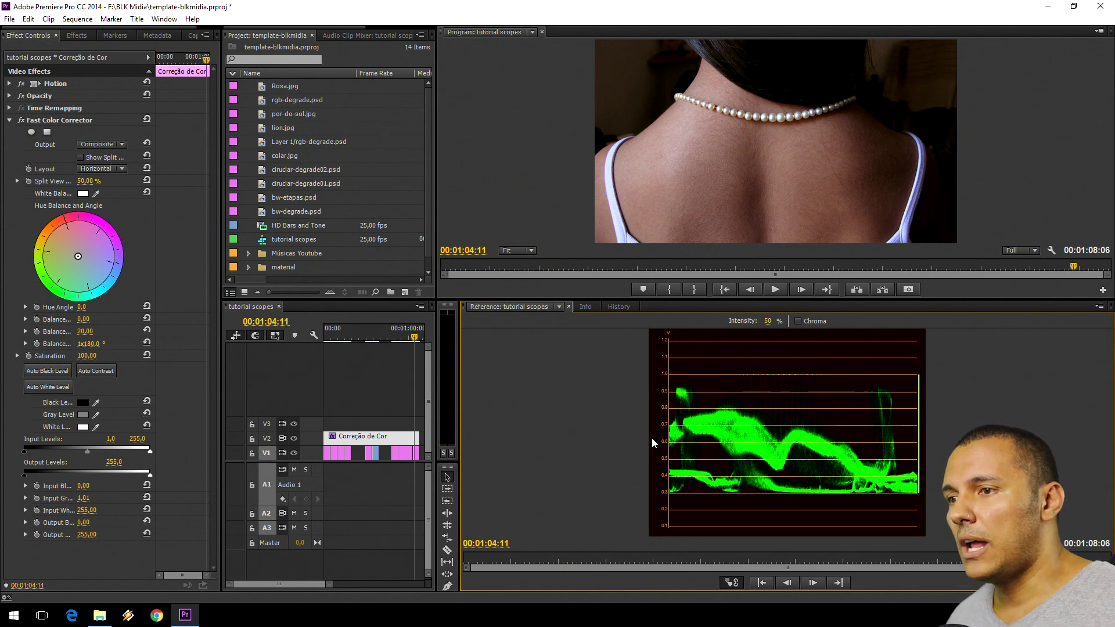
- Drop the necklace clip's Input Levels white point to 231.5 while checking the enlarged YC waveform
key("grave")
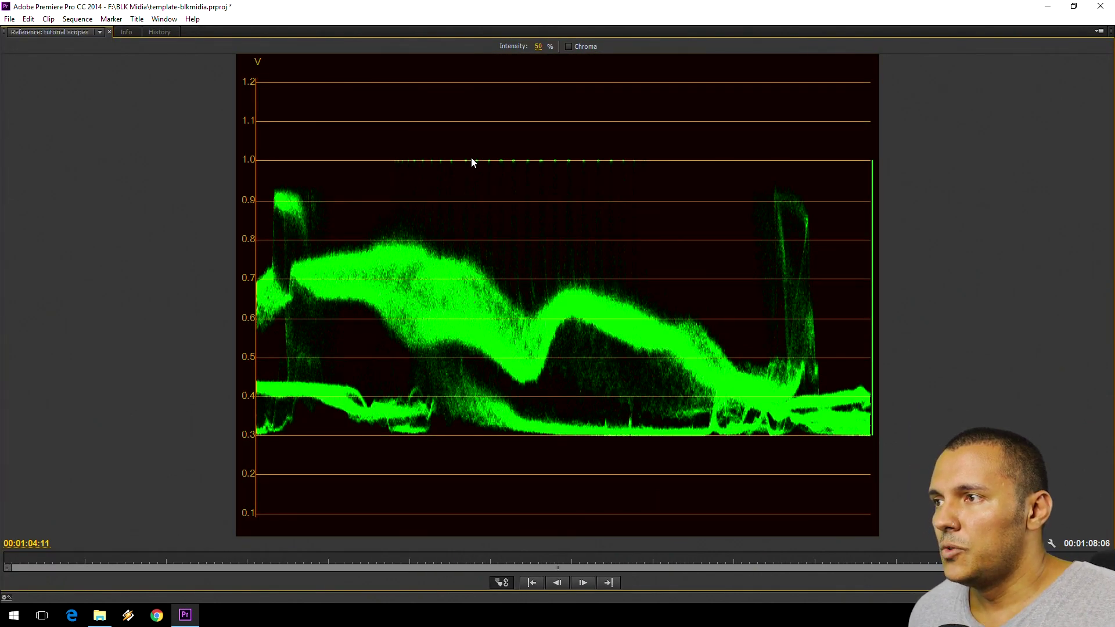
key("grave")
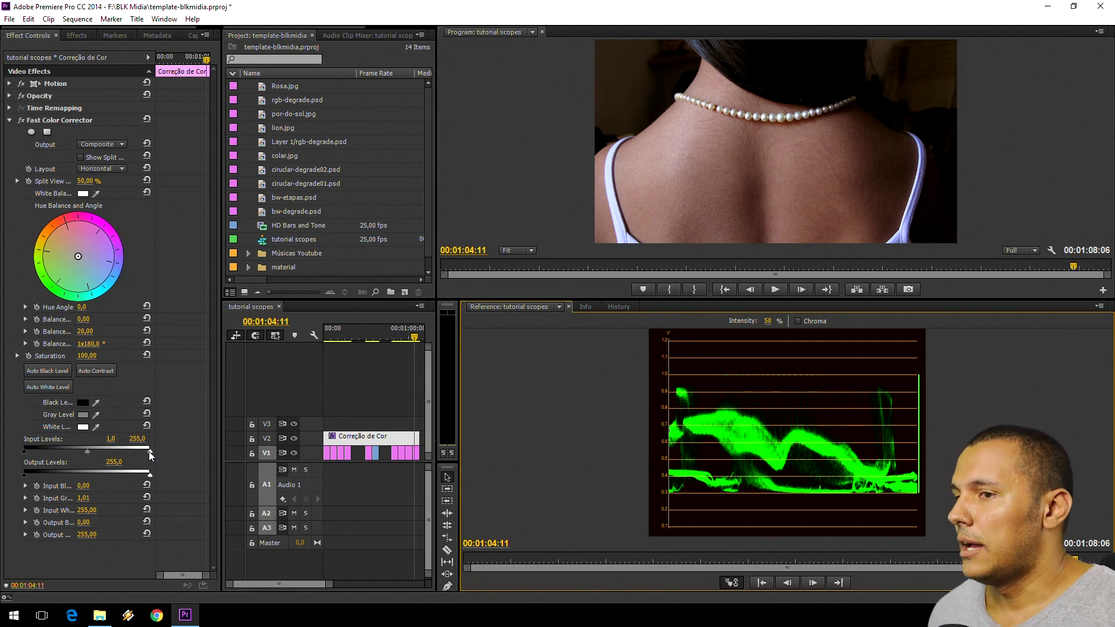
left_click_drag(148, 451, 138, 453)
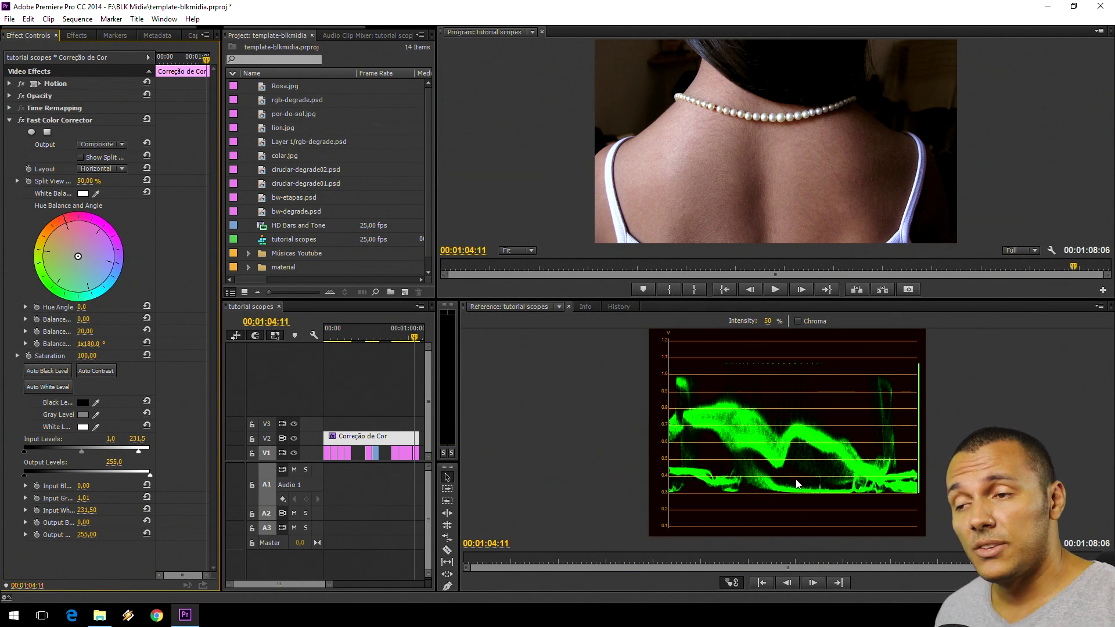
left_click(1097, 307)
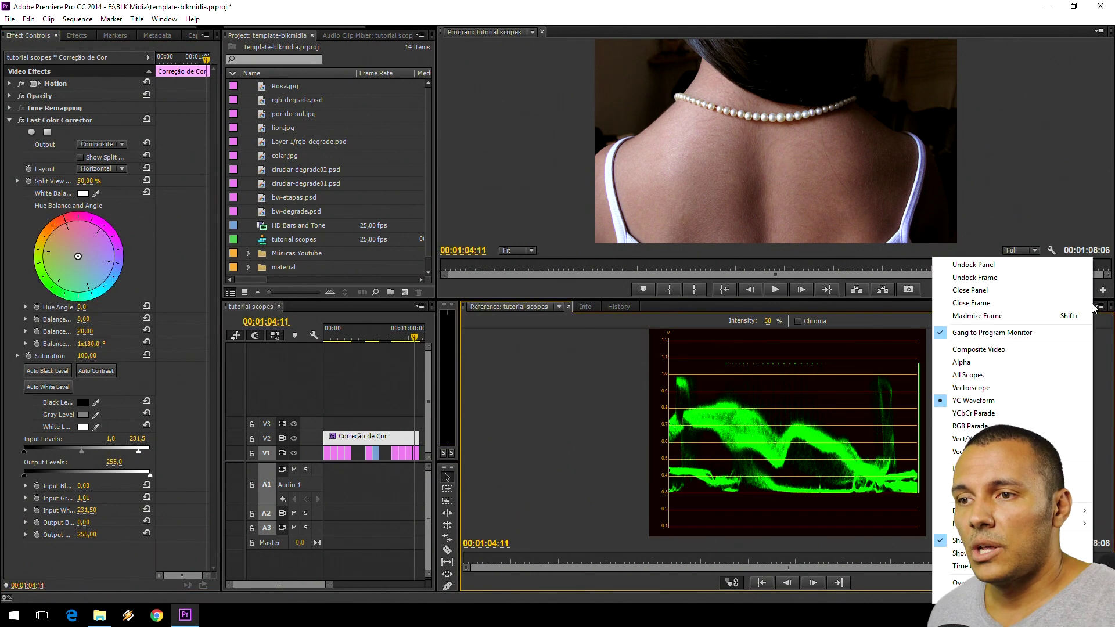
- On the vectorscope, raise the necklace clip's Saturation to 156 and compare with the corrector bypassed
left_click(1080, 388)
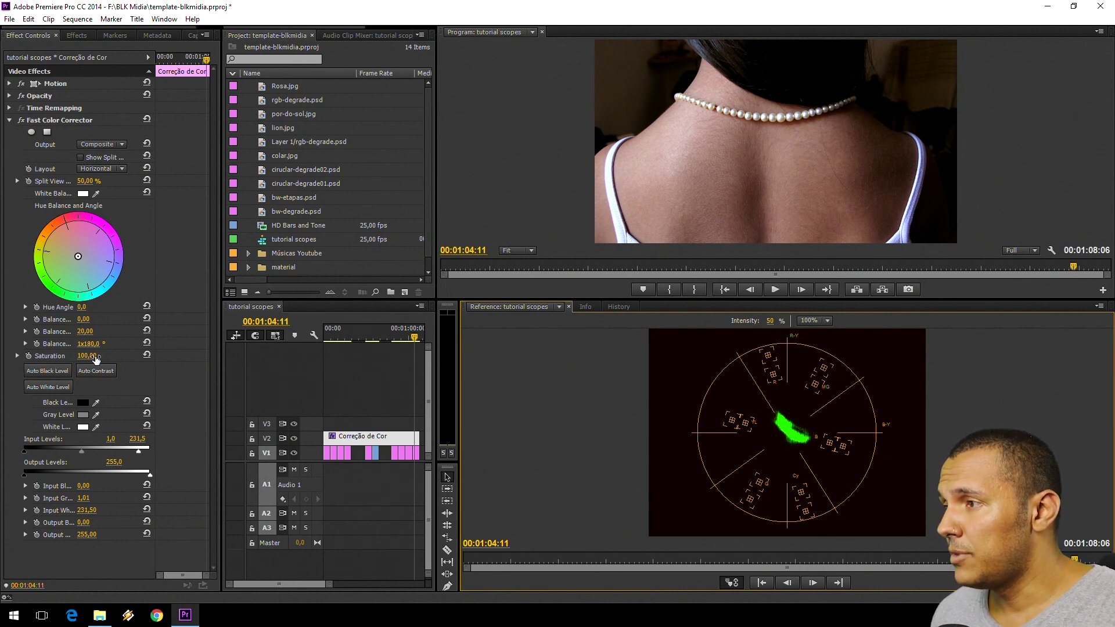
left_click_drag(96, 358, 123, 358)
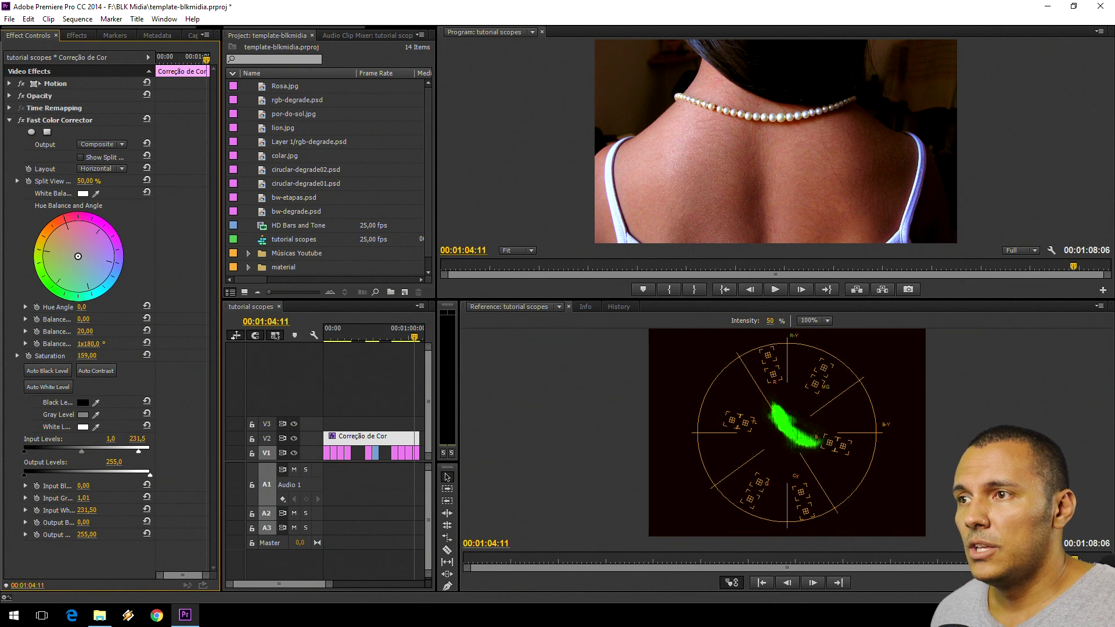
left_click_drag(86, 356, 87, 355)
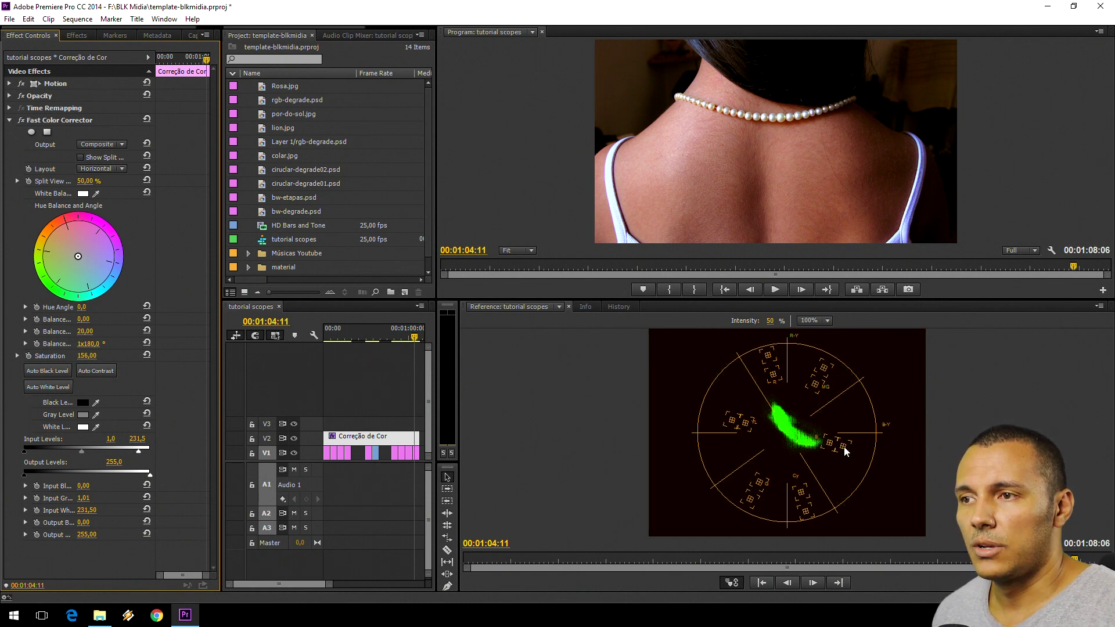
left_click(22, 121)
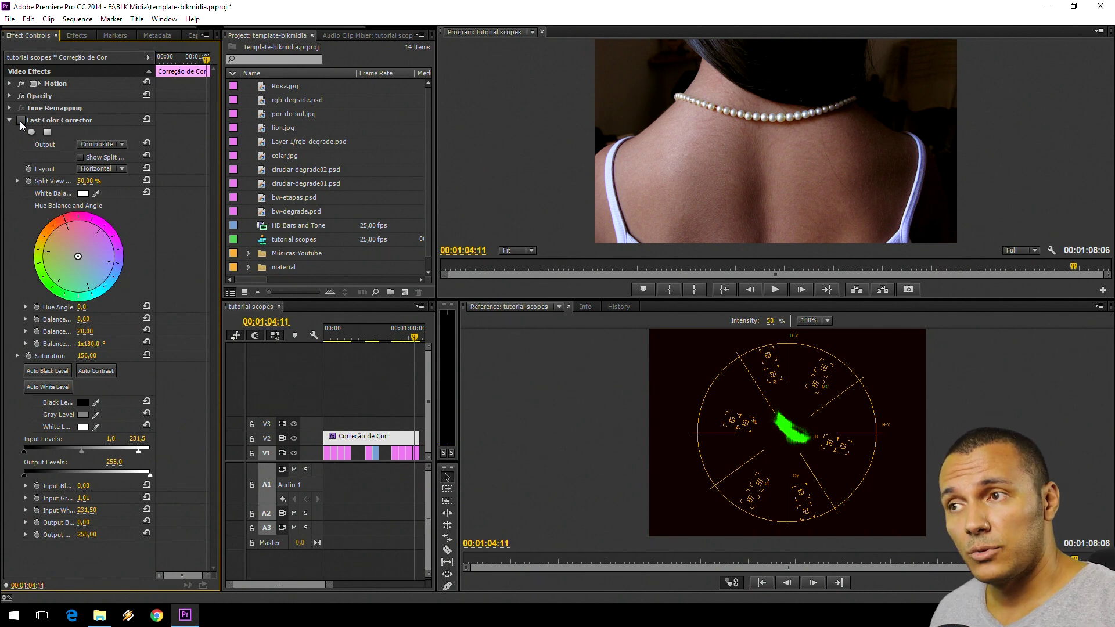
left_click(21, 122)
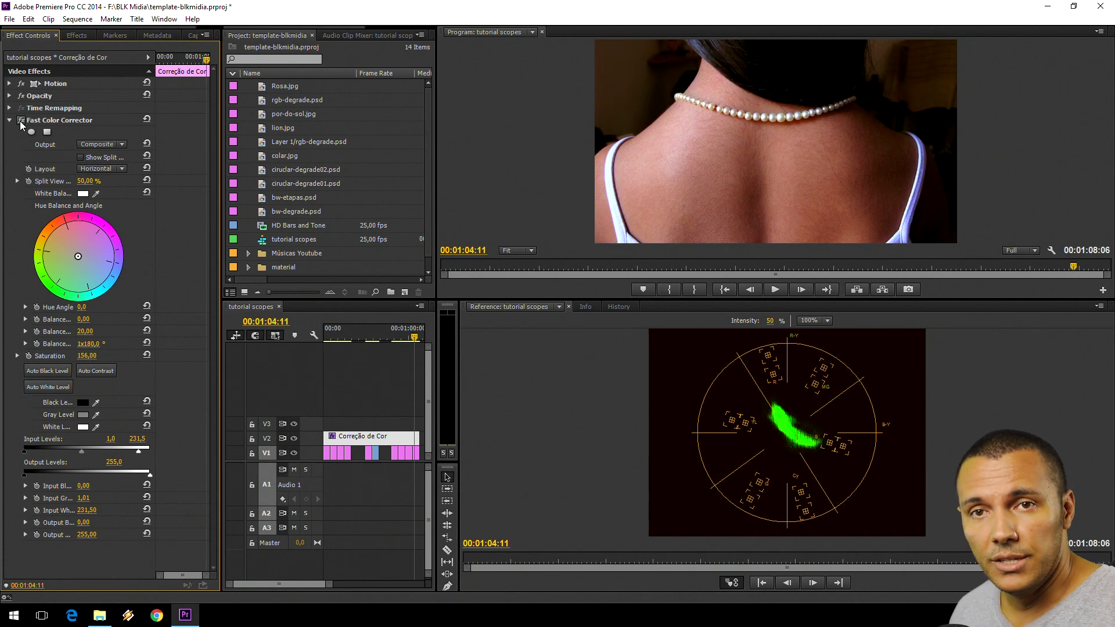